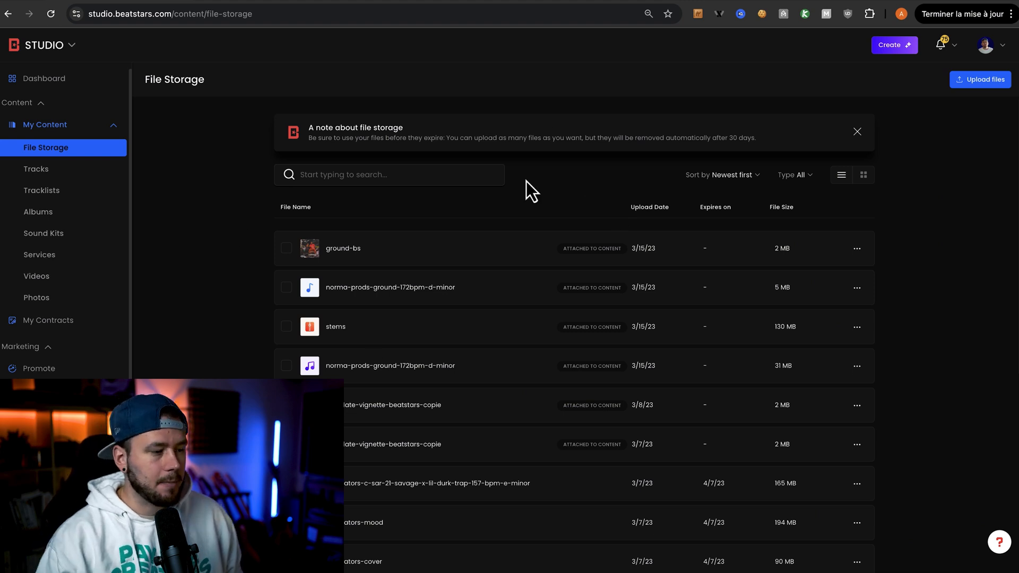
# Step: Start adding a new track from the Tracks section and dismiss the track preferences introduction
pyautogui.click(55, 180)
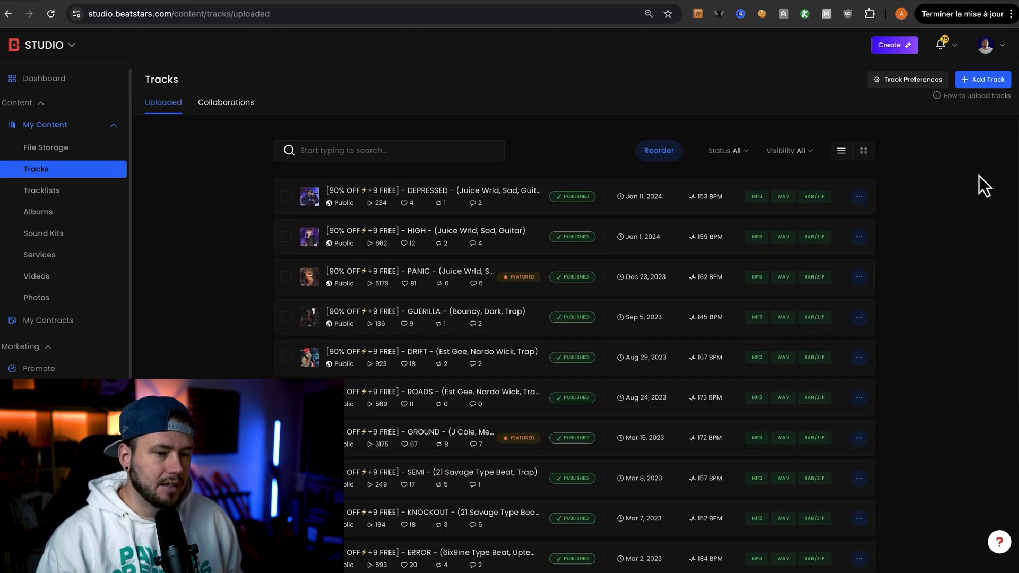
pyautogui.click(984, 82)
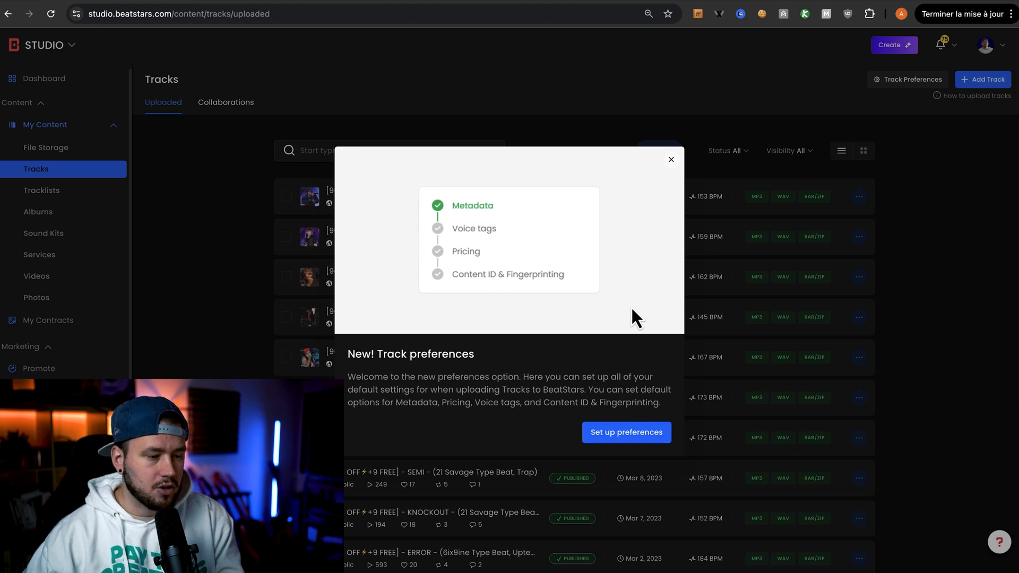
pyautogui.click(671, 160)
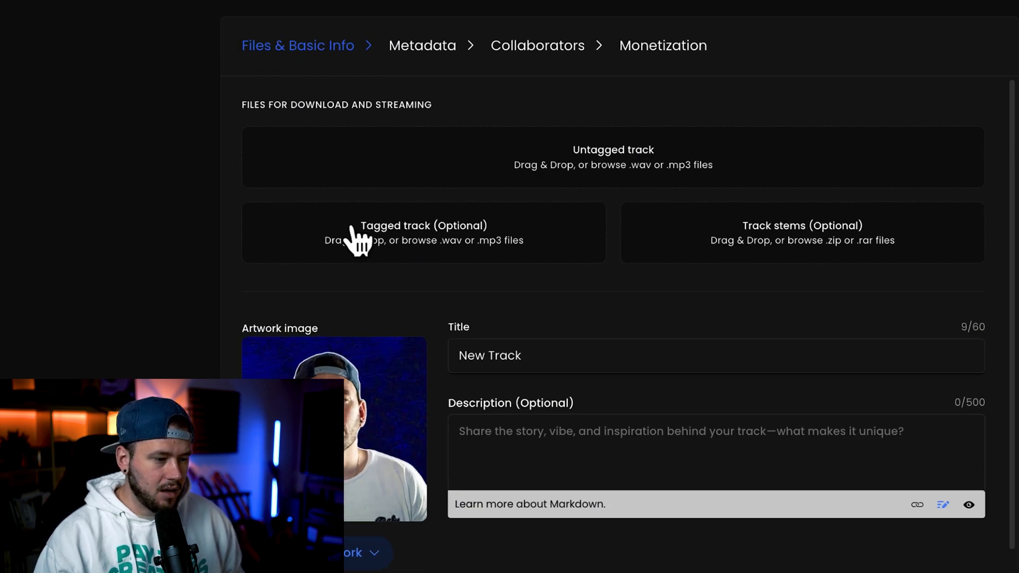
# Step: Review the new track's Files & Basic Info form and the prepared thumbnail, MP3, WAV and ZIP files in the BeatStars Upload Video folder
pyautogui.scroll(-2, 496, 274)
pyautogui.scroll(1, 586, 228)
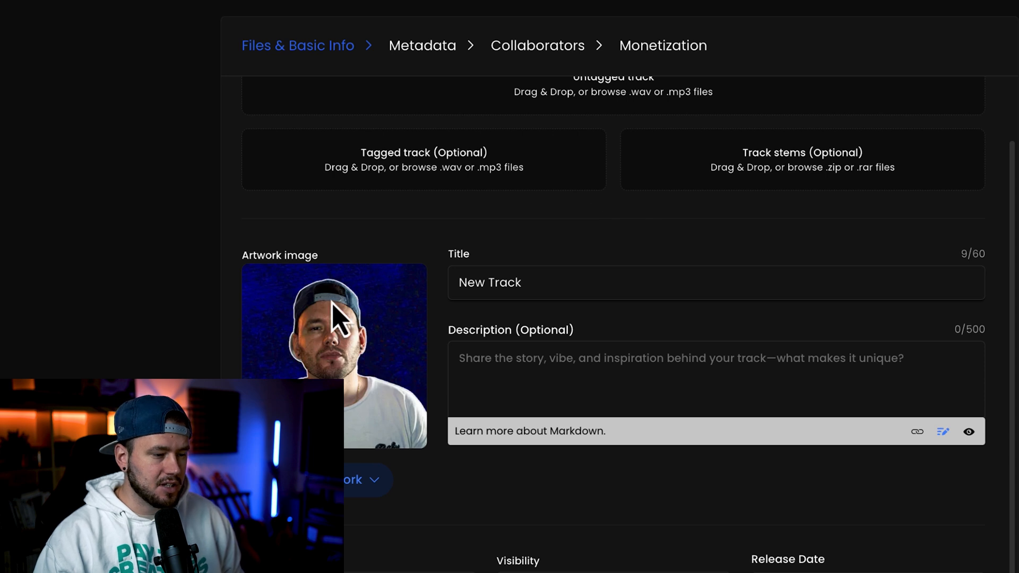
pyautogui.scroll(-1, 605, 361)
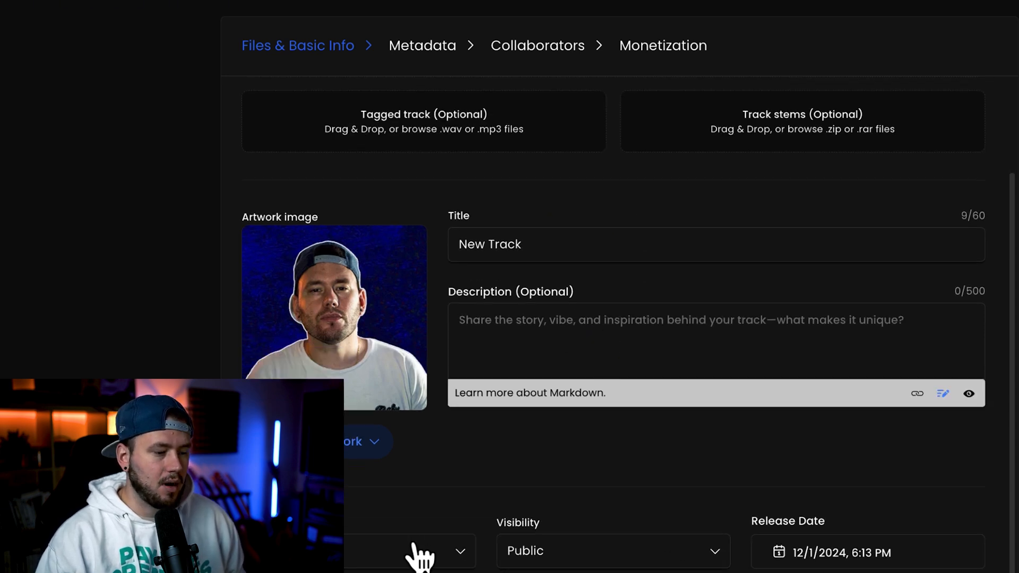
pyautogui.scroll(2, 531, 439)
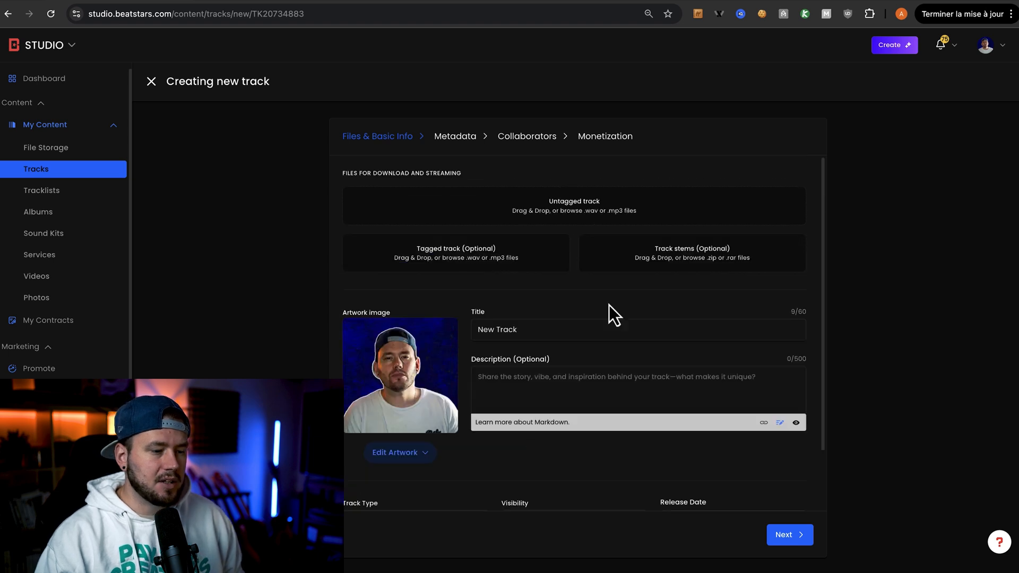
pyautogui.click(579, 210)
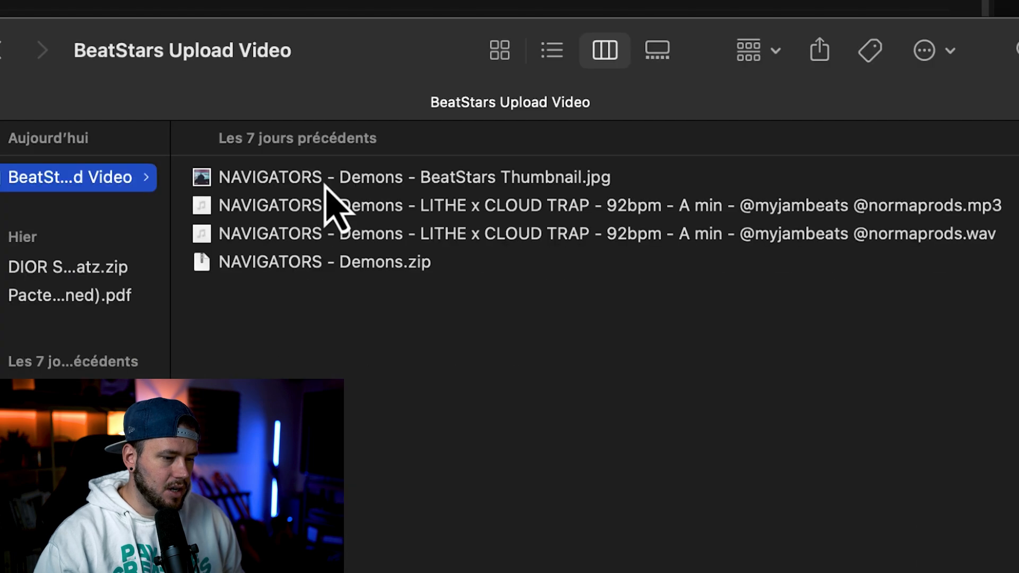
pyautogui.click(516, 370)
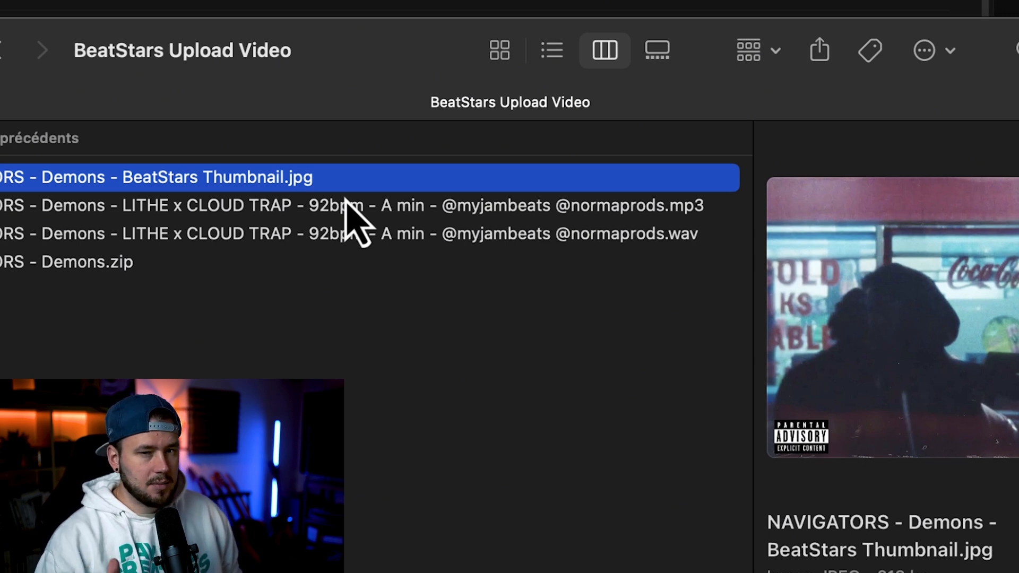
pyautogui.click(288, 211)
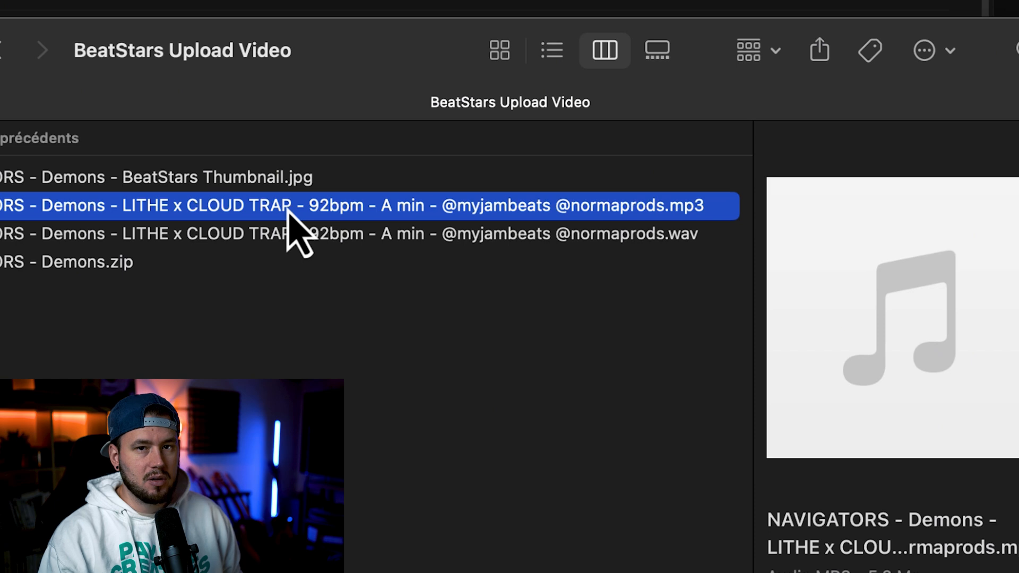
pyautogui.click(305, 236)
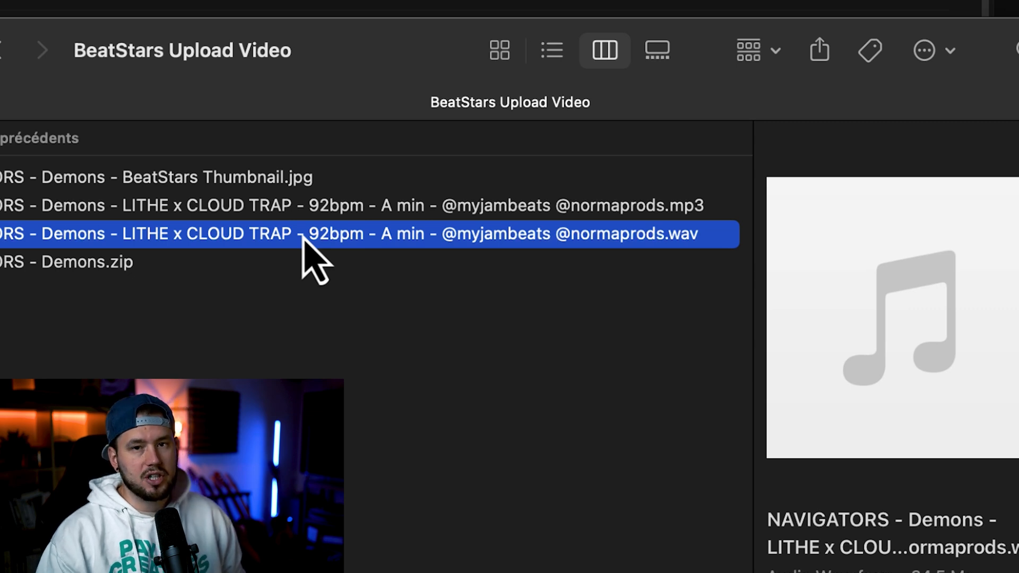
pyautogui.click(85, 266)
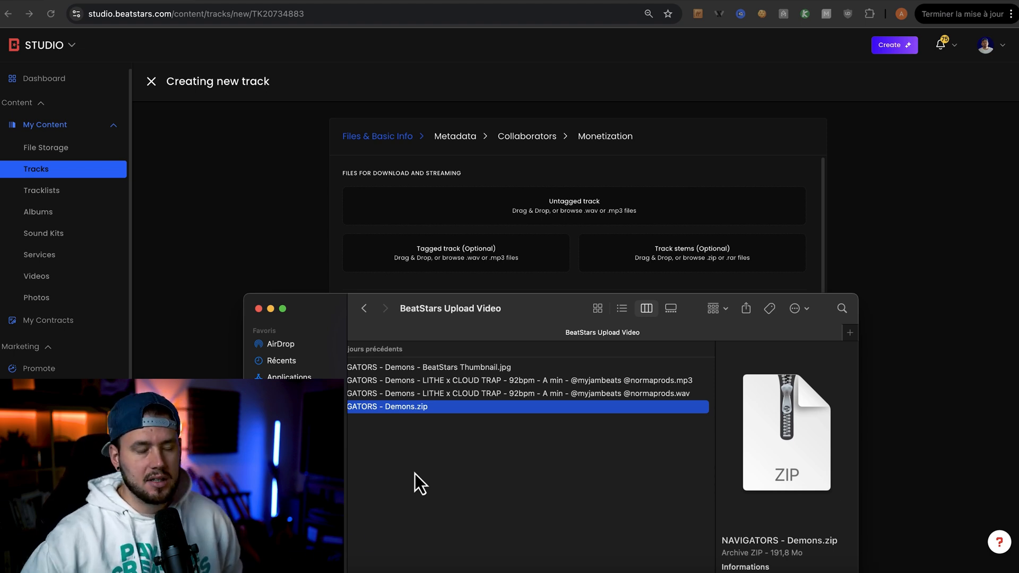
pyautogui.click(257, 189)
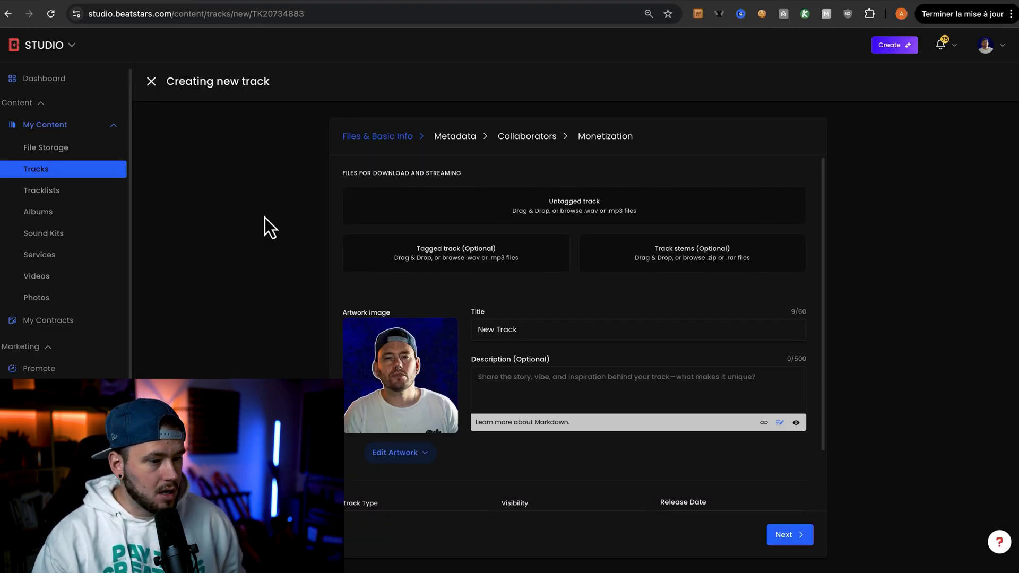
# Step: Upload the NAVIGATORS - Demons WAV file as the untagged track and the matching MP3 file as the tagged track
pyautogui.click(542, 216)
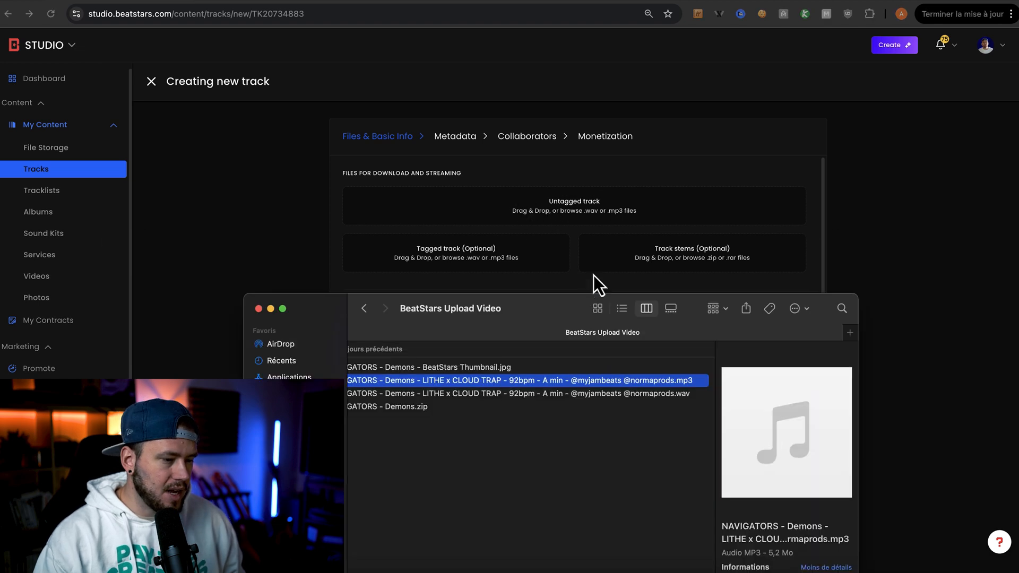
pyautogui.click(558, 393)
pyautogui.moveTo(558, 395); pyautogui.dragTo(656, 221)
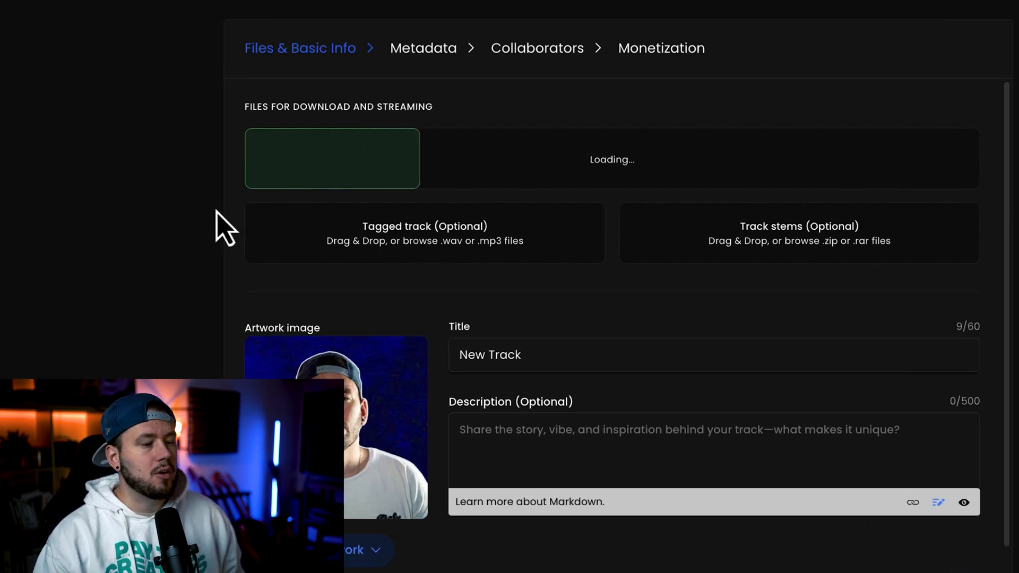
pyautogui.press('super+Tab')
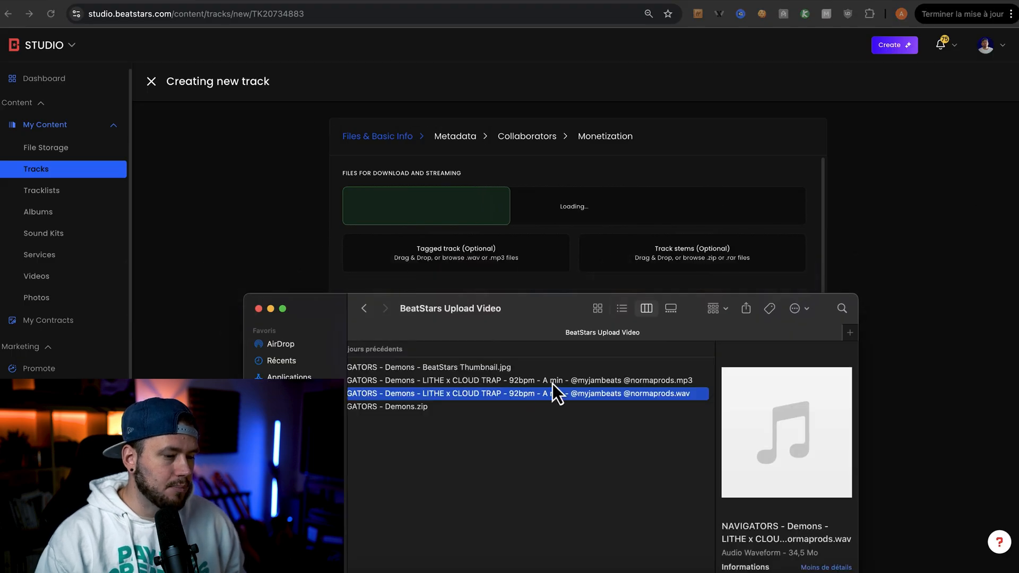
pyautogui.click(565, 380)
pyautogui.moveTo(575, 386); pyautogui.dragTo(324, 235)
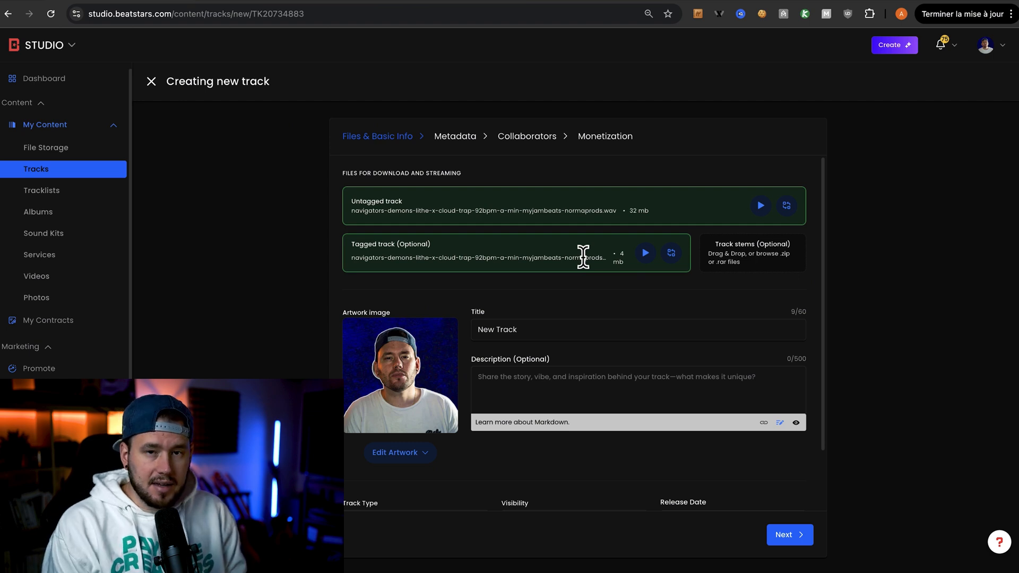
# Step: Upload NAVIGATORS - Demons.zip from the BeatStars Upload Video folder as the track stems
pyautogui.click(583, 257)
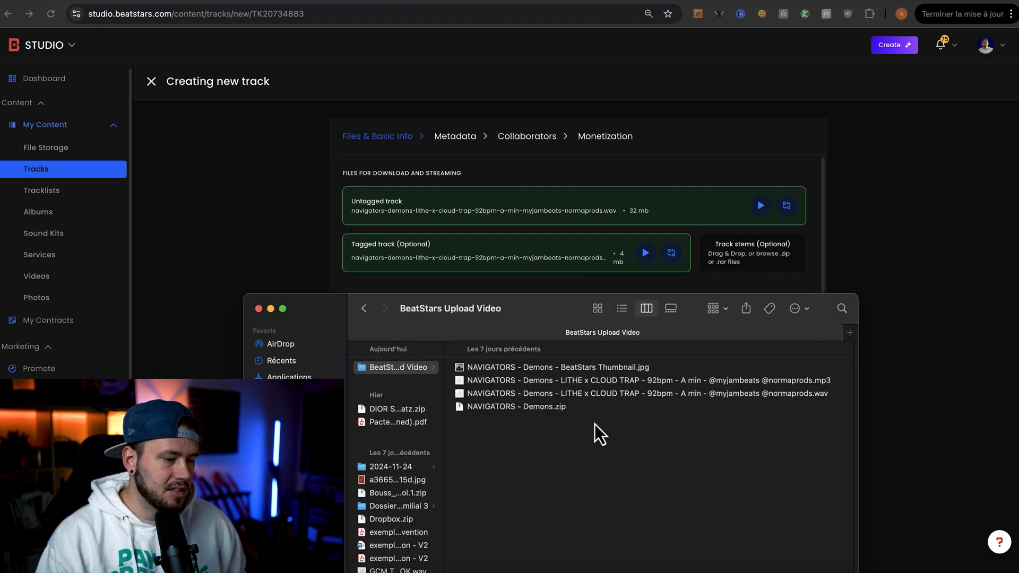
pyautogui.click(501, 409)
pyautogui.moveTo(389, 409); pyautogui.dragTo(762, 254)
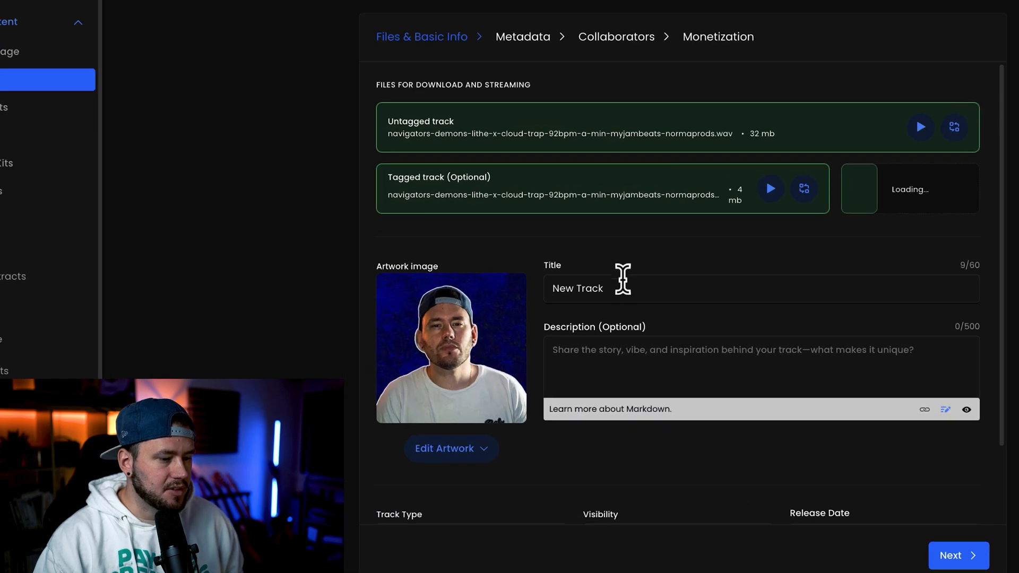
# Step: Set the track title to "🚨 -50% +5 FREE ~ Demons (LITHE TYPE BEAT TRAP)"
pyautogui.moveTo(629, 290); pyautogui.dragTo(534, 288)
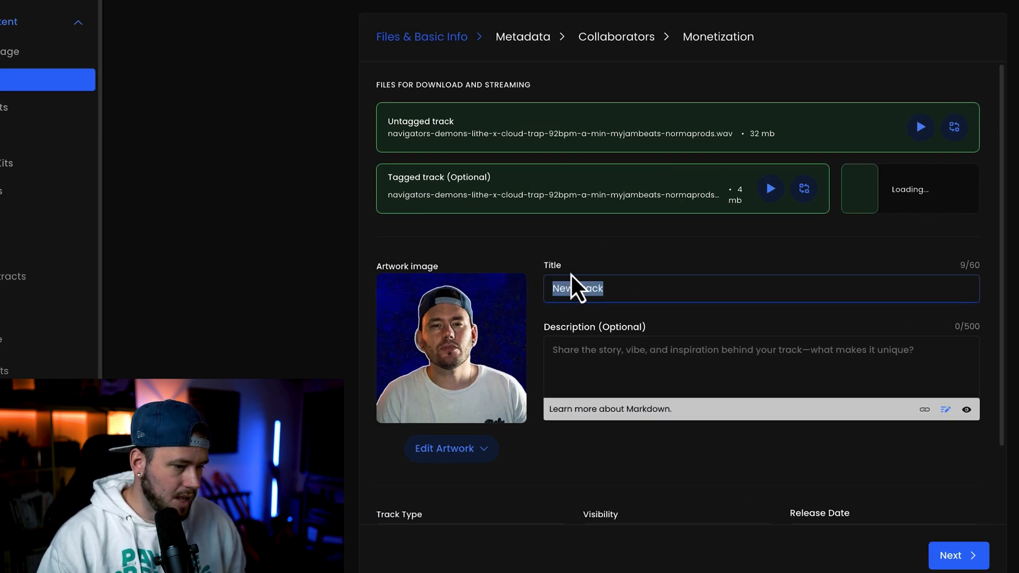
pyautogui.write('🚨 -50% +5 FREE ~ set_title (LITHE TYPE BEAT TRAP)')
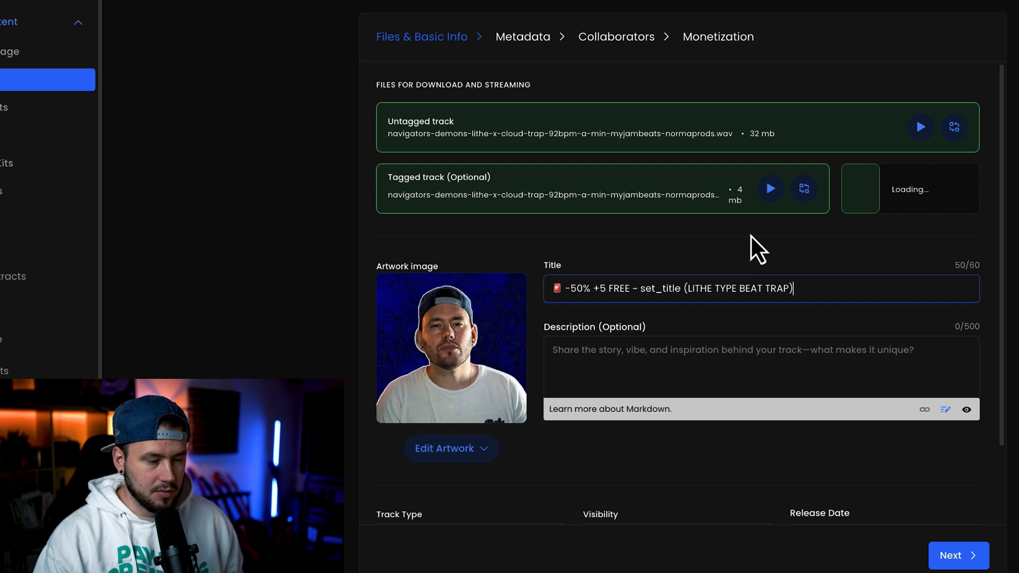
pyautogui.doubleClick(661, 290)
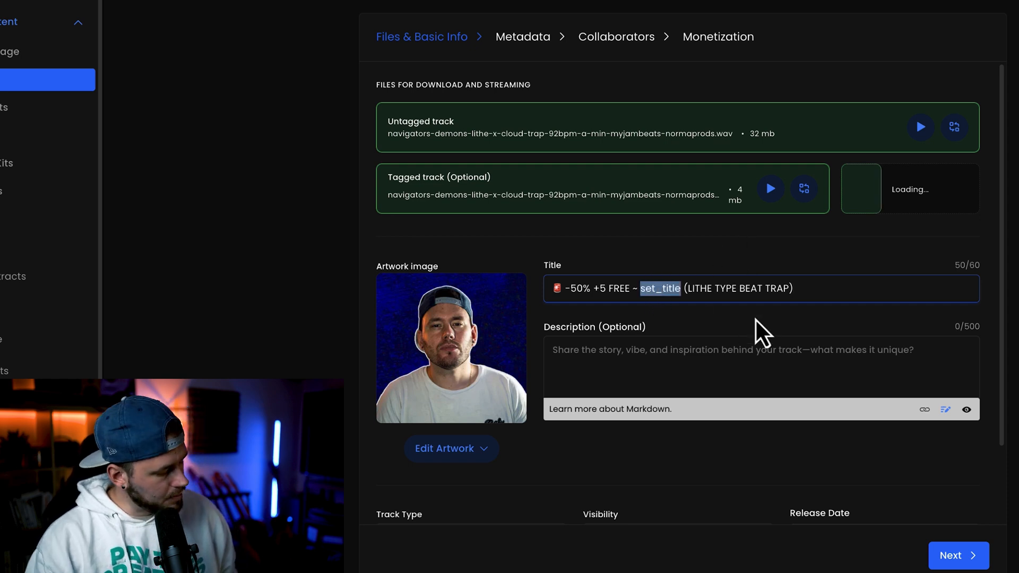
pyautogui.write('Demons')
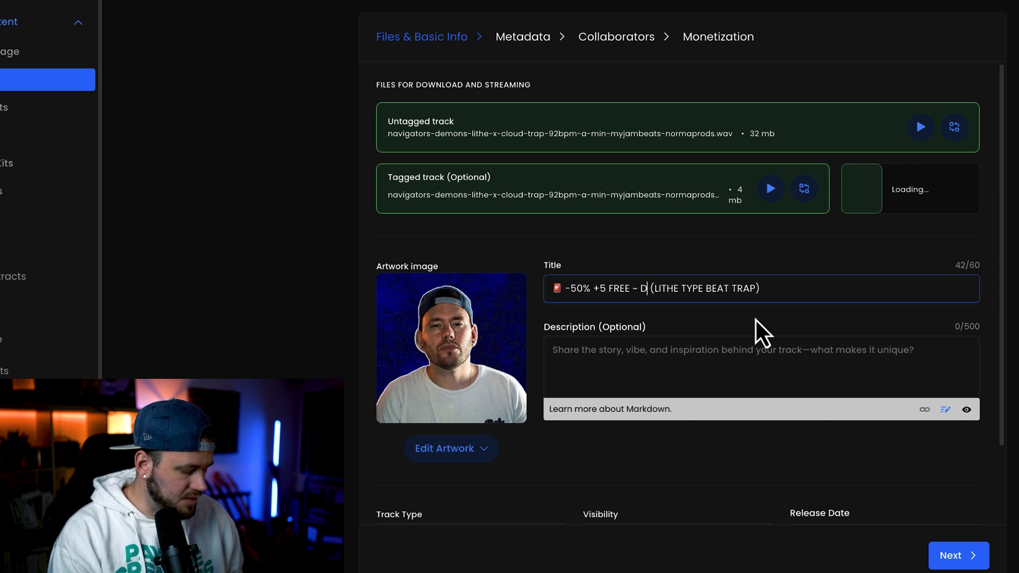
pyautogui.click(301, 259)
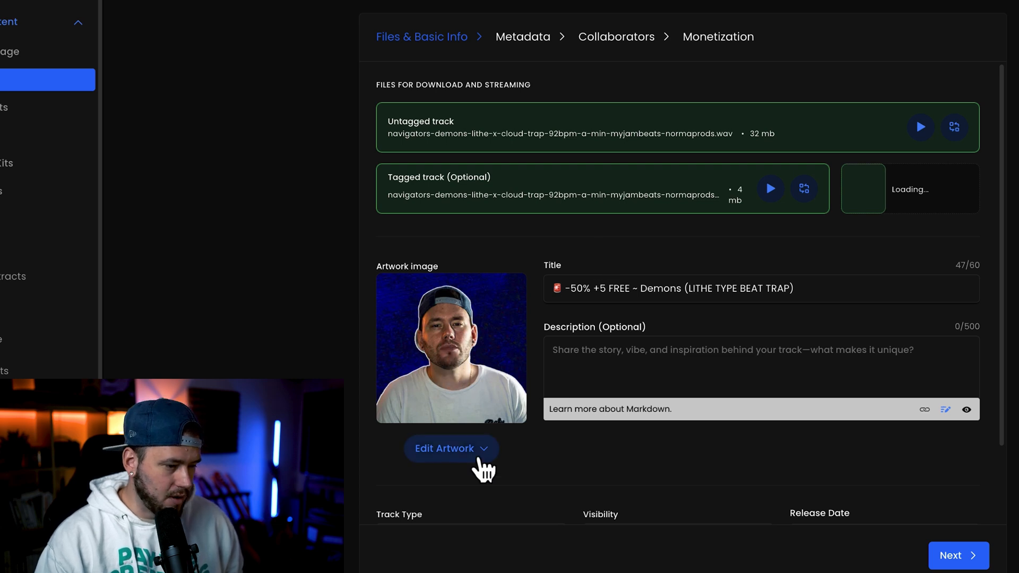
# Step: Replace the artwork image with the uploaded file NAVIGATORS - Demons - BeatStars Thumbnail.jpg
pyautogui.click(463, 451)
pyautogui.click(448, 479)
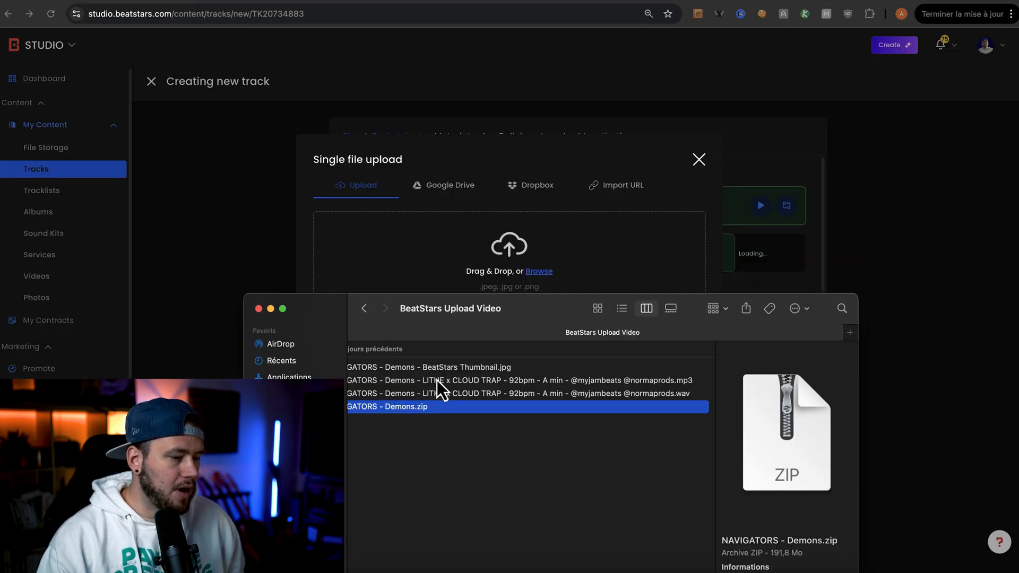
pyautogui.click(441, 372)
pyautogui.click(460, 370)
pyautogui.moveTo(460, 370); pyautogui.dragTo(536, 292)
pyautogui.click(655, 442)
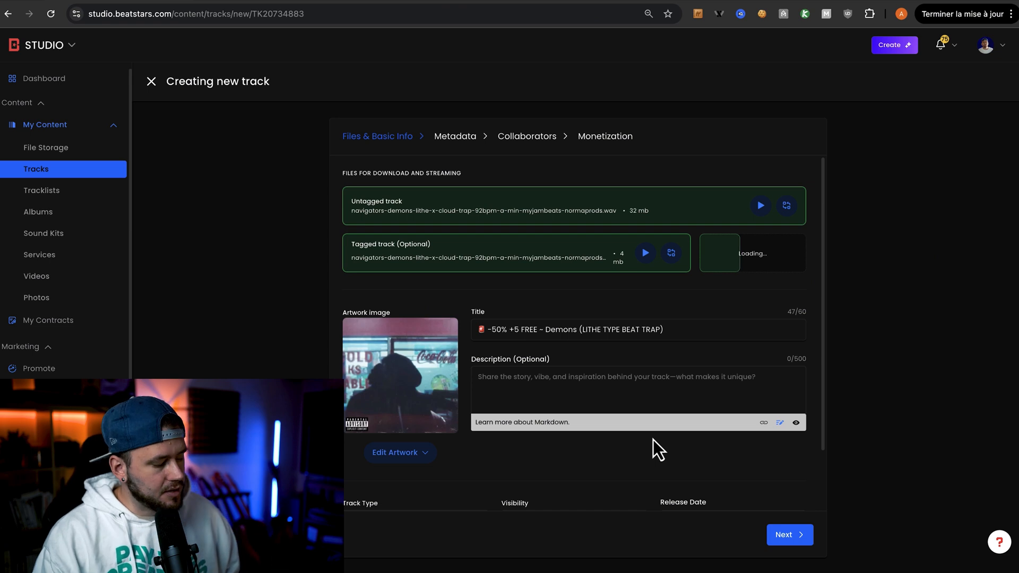
pyautogui.click(396, 453)
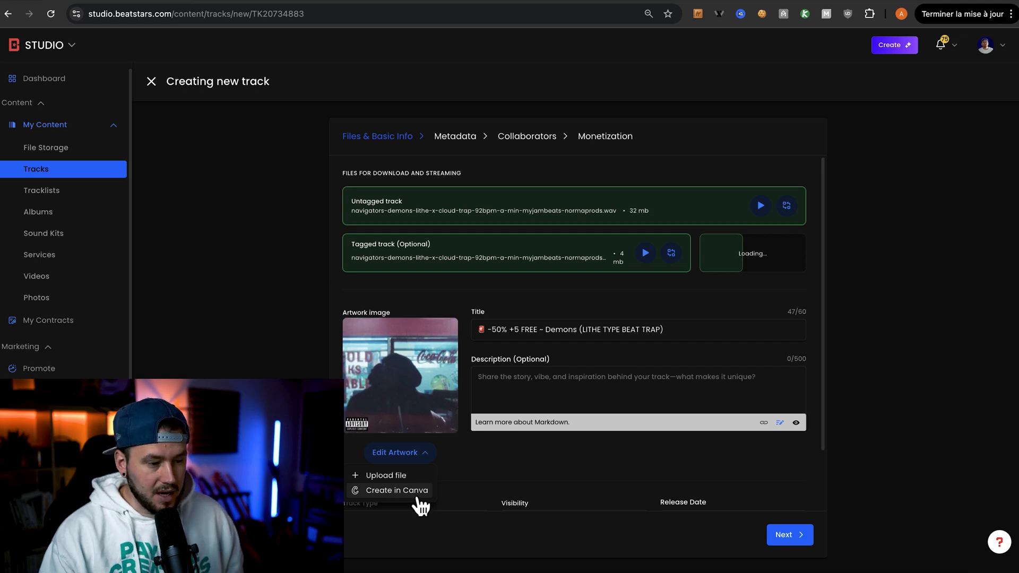
# Step: Enter the track description "Lithe Type Beat, with cloud and ambient vibes."
pyautogui.click(556, 382)
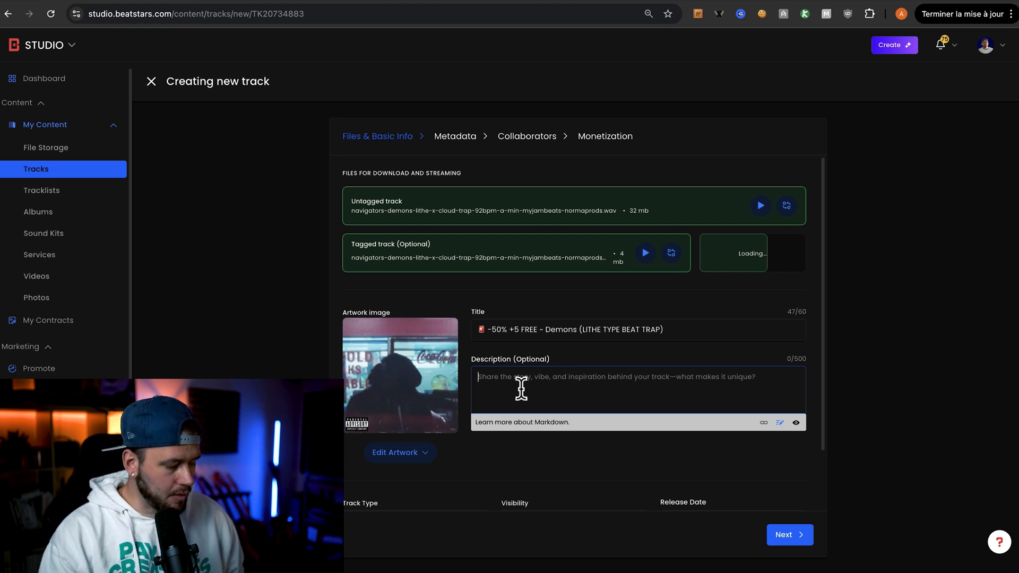
pyautogui.write('Lithe Type')
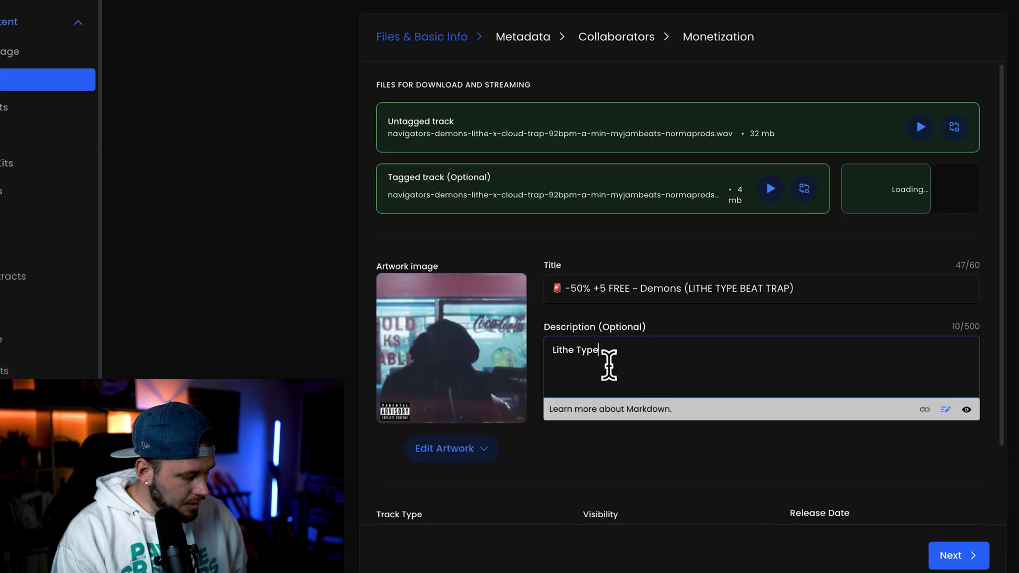
pyautogui.write(' beat, with cl')
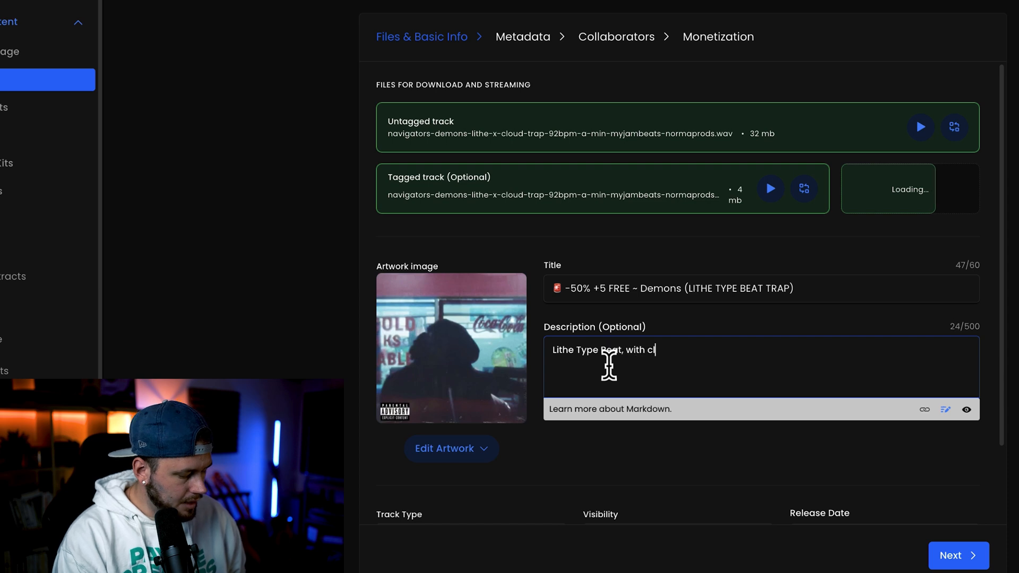
pyautogui.write('oud and ambient vibe')
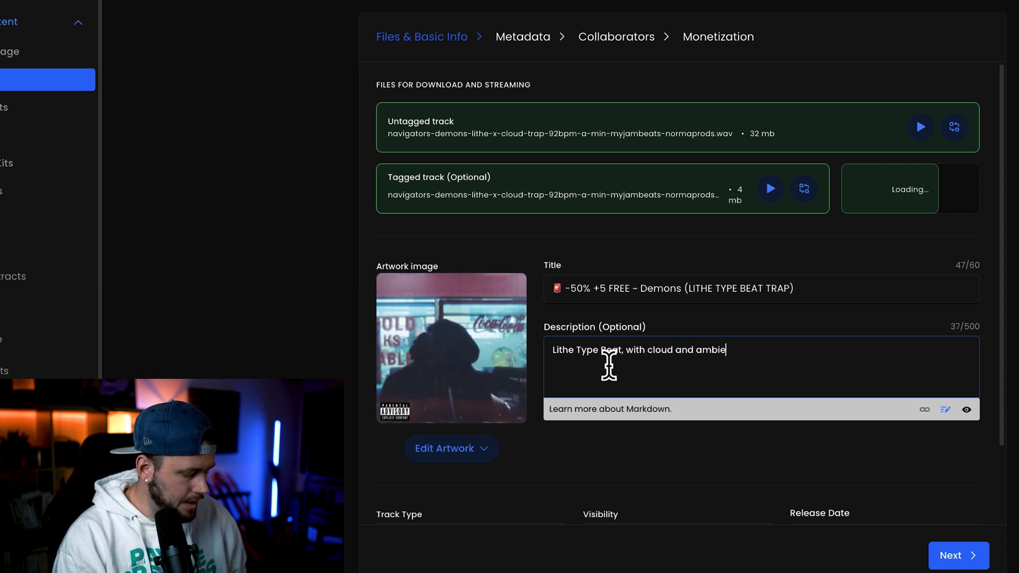
pyautogui.write('s.')
# Step: Set the release time to 23:00, keeping the December 1, 2024 date, and continue to the Metadata section
pyautogui.scroll(-2, 654, 426)
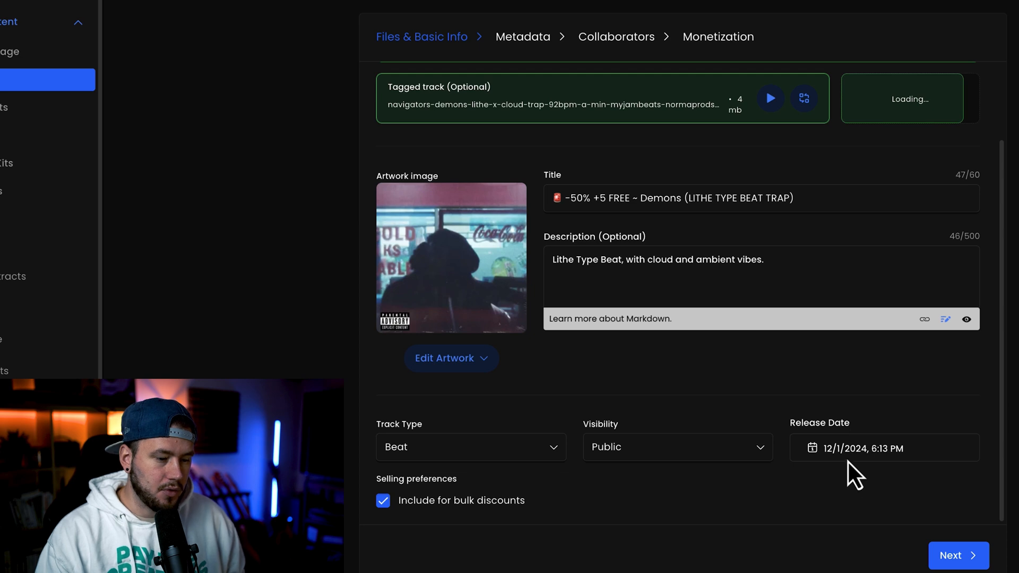
pyautogui.click(848, 457)
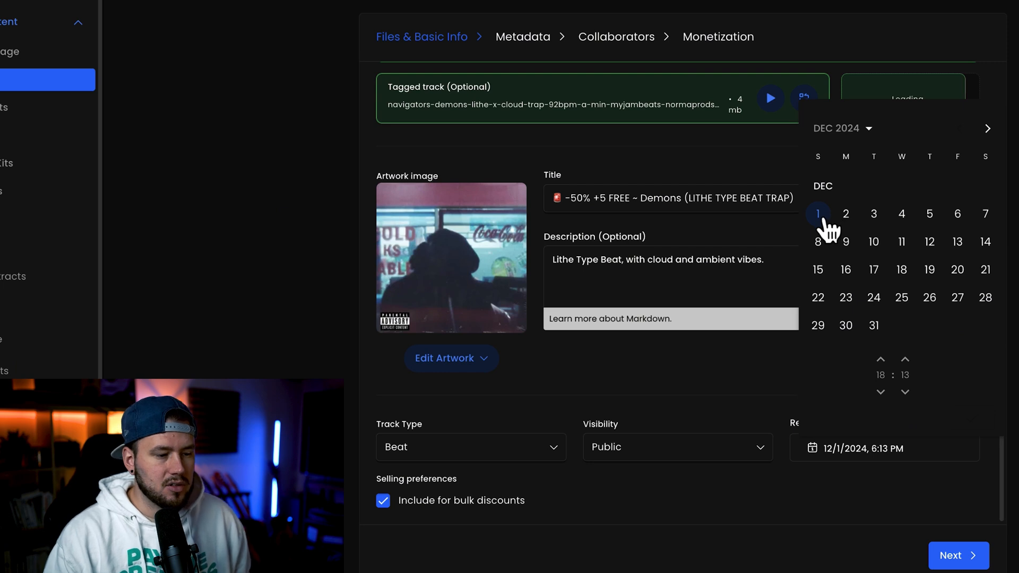
pyautogui.click(880, 375)
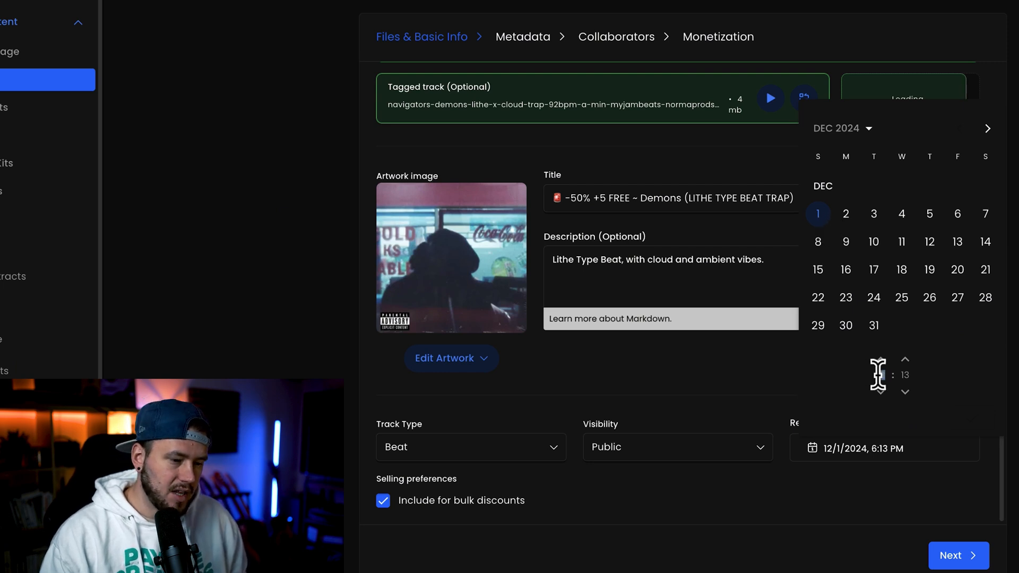
pyautogui.write('23')
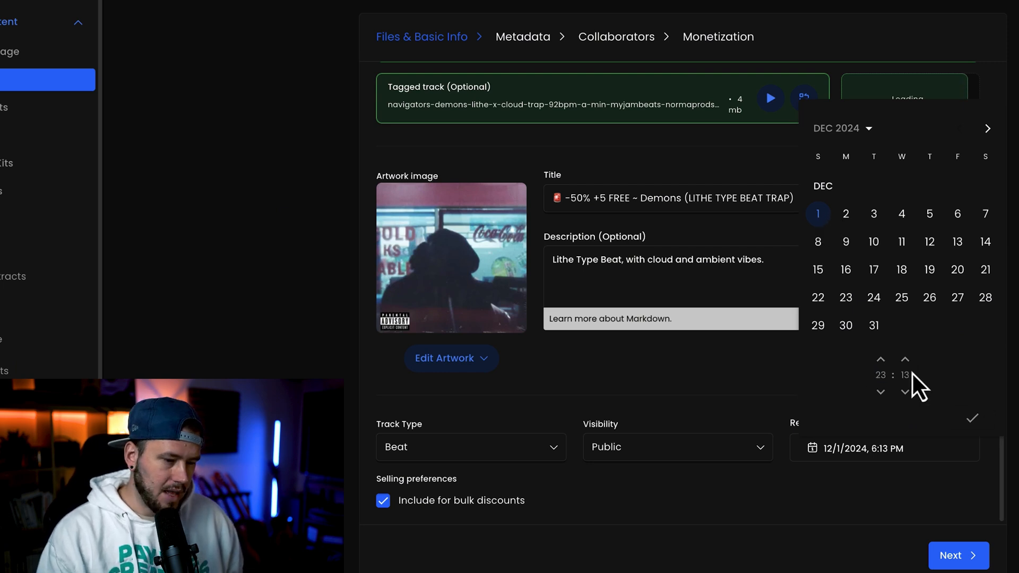
pyautogui.click(904, 374)
pyautogui.write('00')
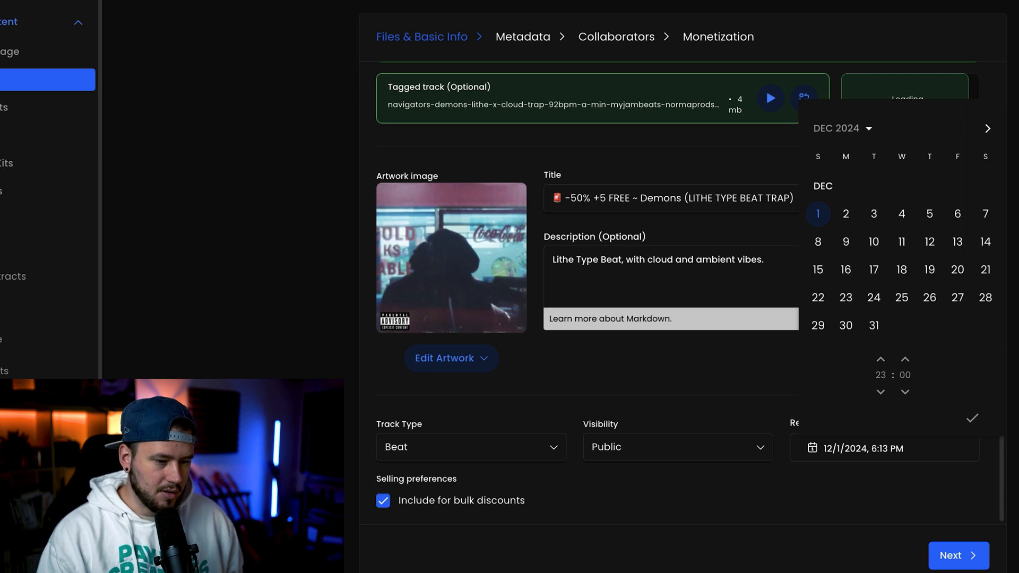
pyautogui.click(972, 418)
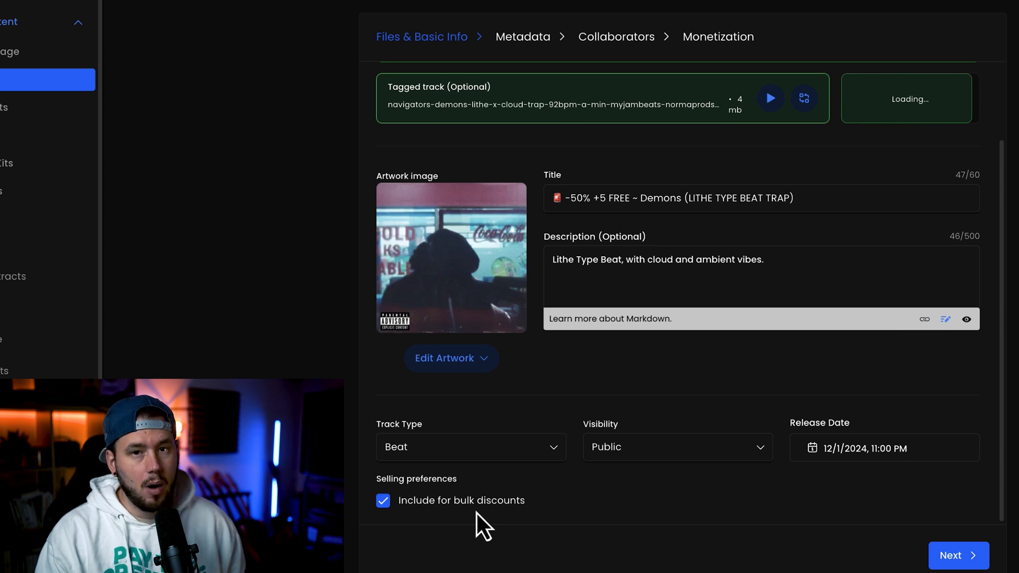
pyautogui.scroll(2, 1001, 345)
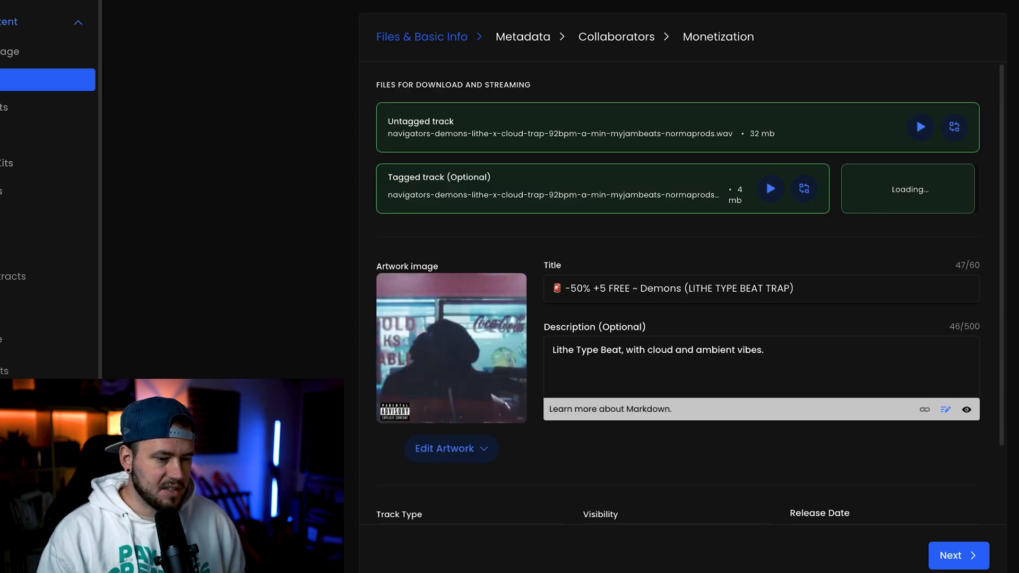
pyautogui.click(953, 555)
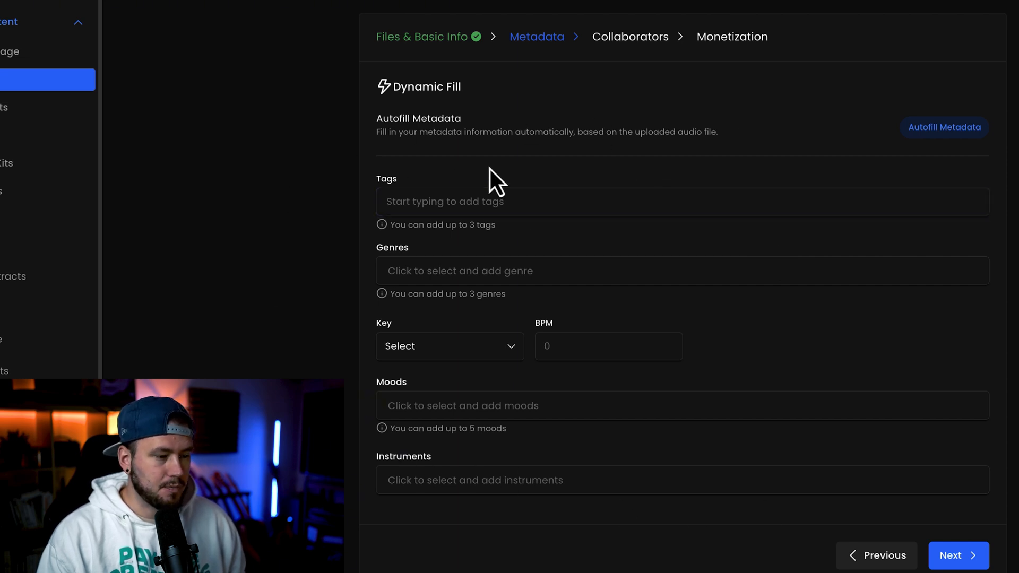
# Step: Add the track tags "lithe", "lithe type beat" and "trap"
pyautogui.click(437, 198)
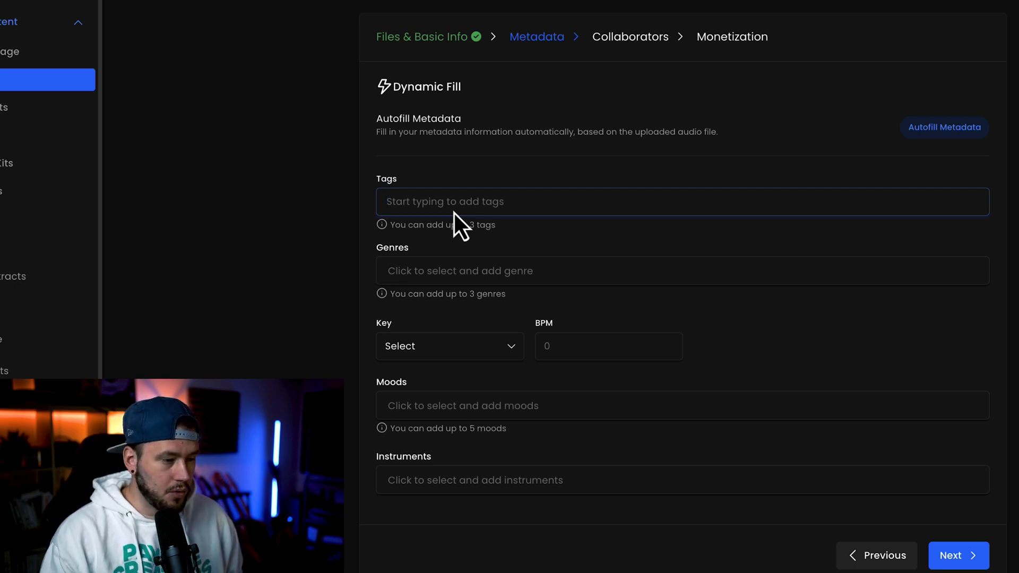
pyautogui.write('lithe')
pyautogui.press('Return')
pyautogui.write('lithe type beat')
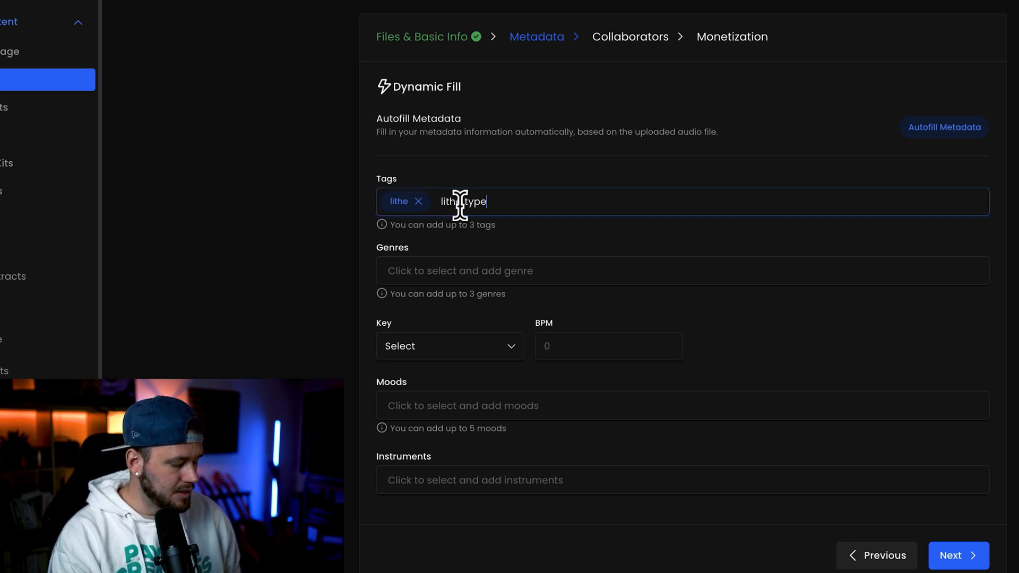
pyautogui.press('Return')
pyautogui.write('trap')
pyautogui.press('Return')
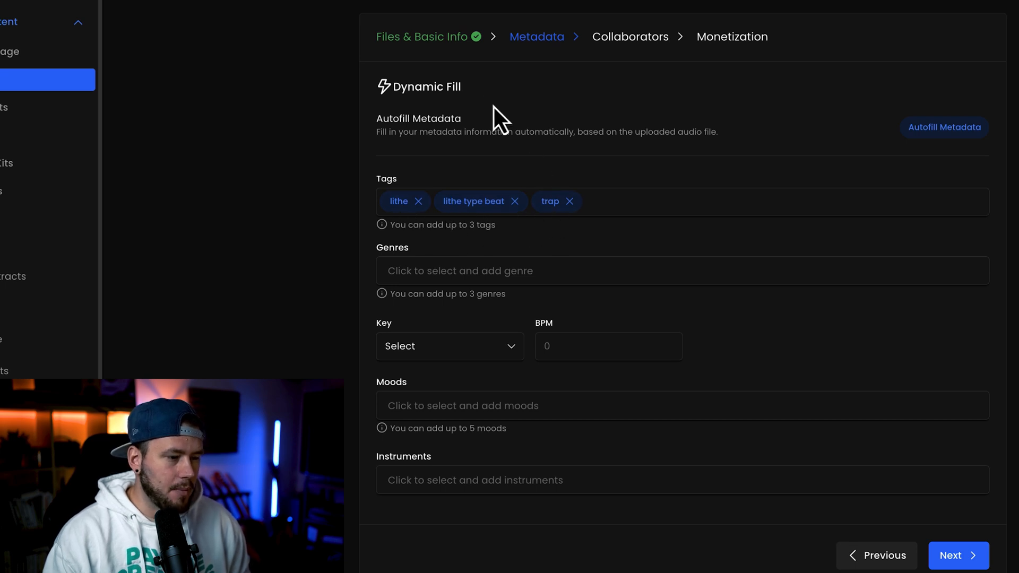
# Step: Review the uploaded files and track title in Files & Basic Info and return to the Metadata section
pyautogui.click(465, 38)
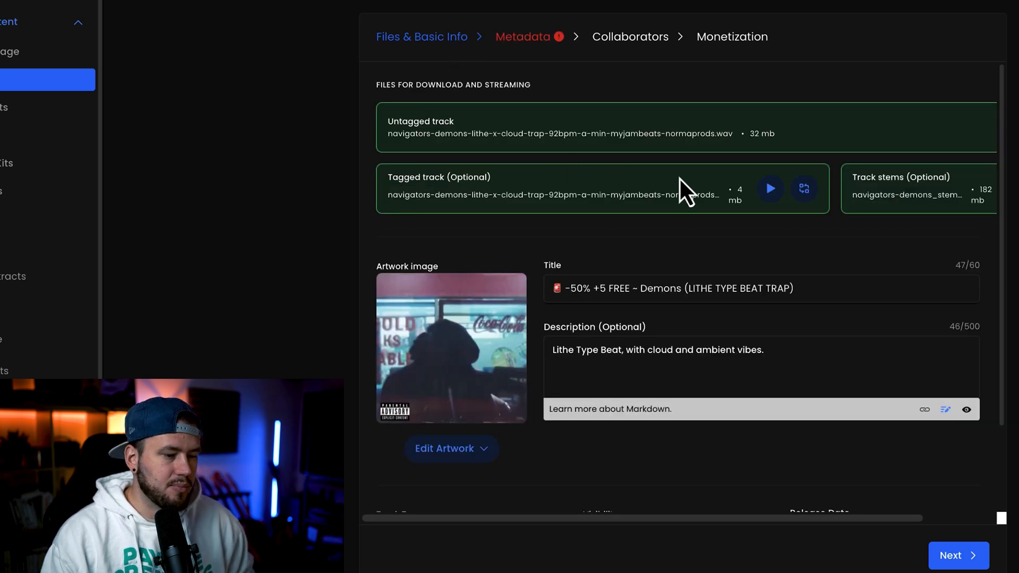
pyautogui.moveTo(688, 279); pyautogui.dragTo(778, 289)
pyautogui.click(778, 289)
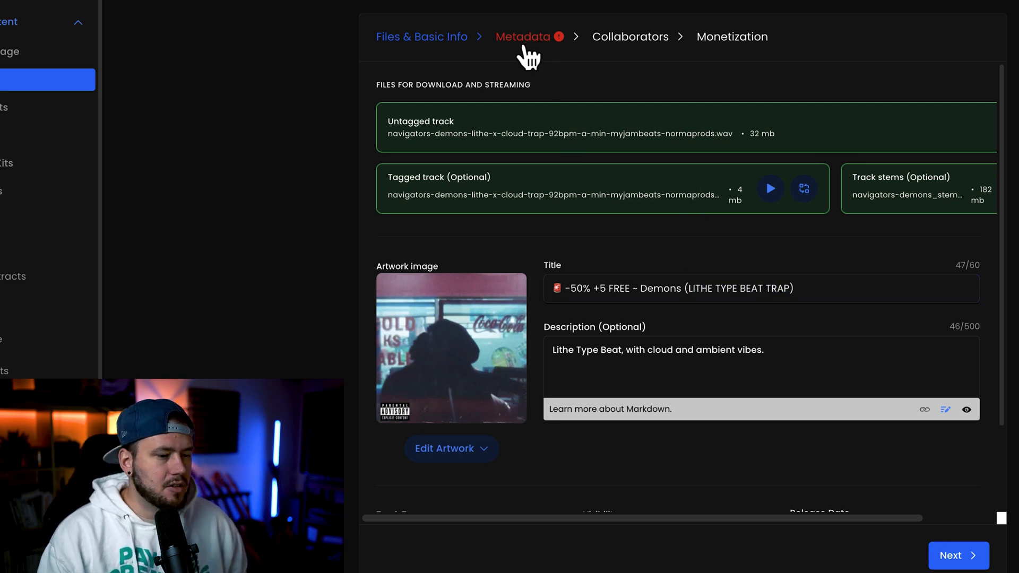
pyautogui.click(541, 43)
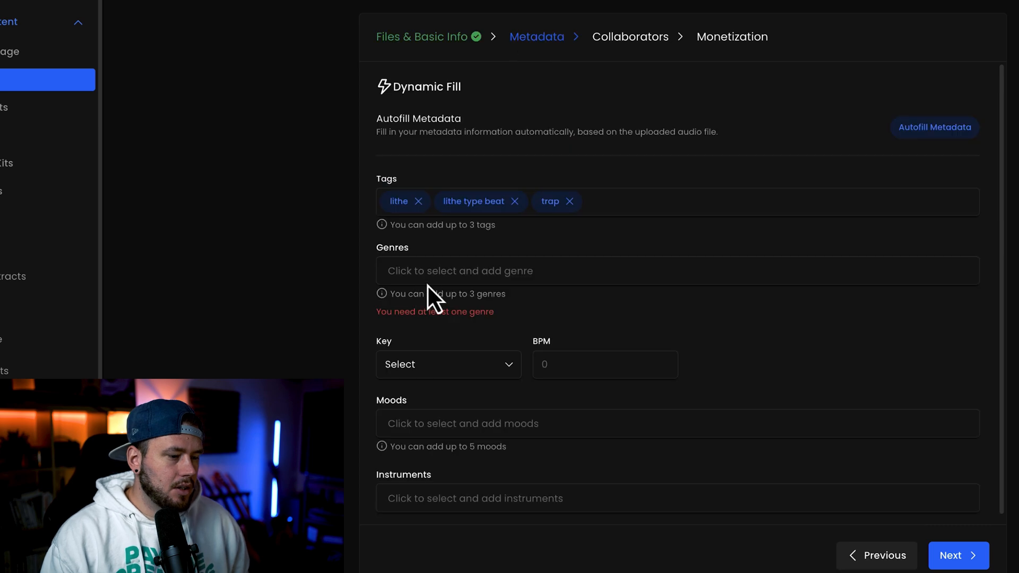
# Step: Add Cloud rap, Trap and Hip Hop as the track's genres
pyautogui.click(457, 272)
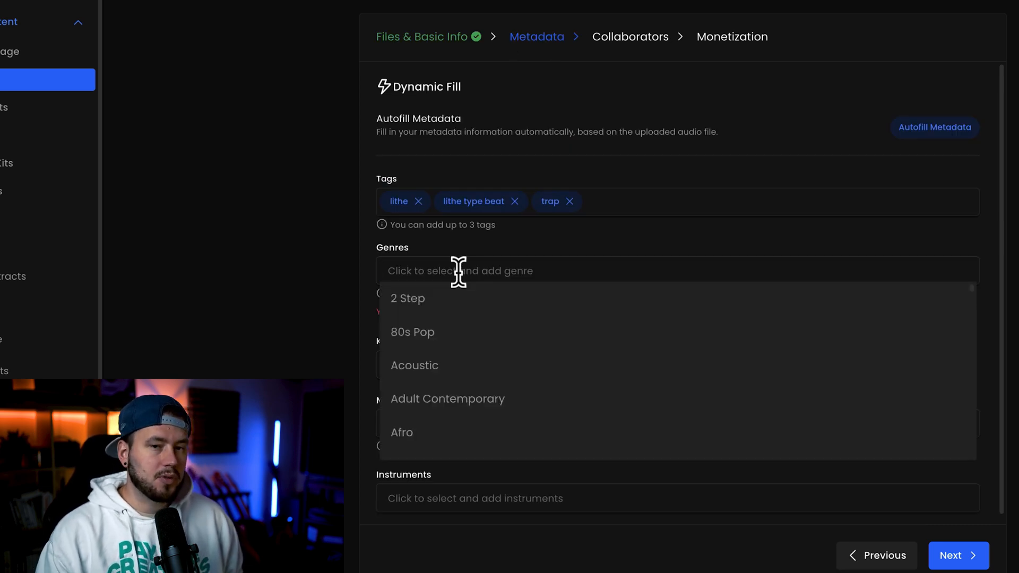
pyautogui.write('cloud')
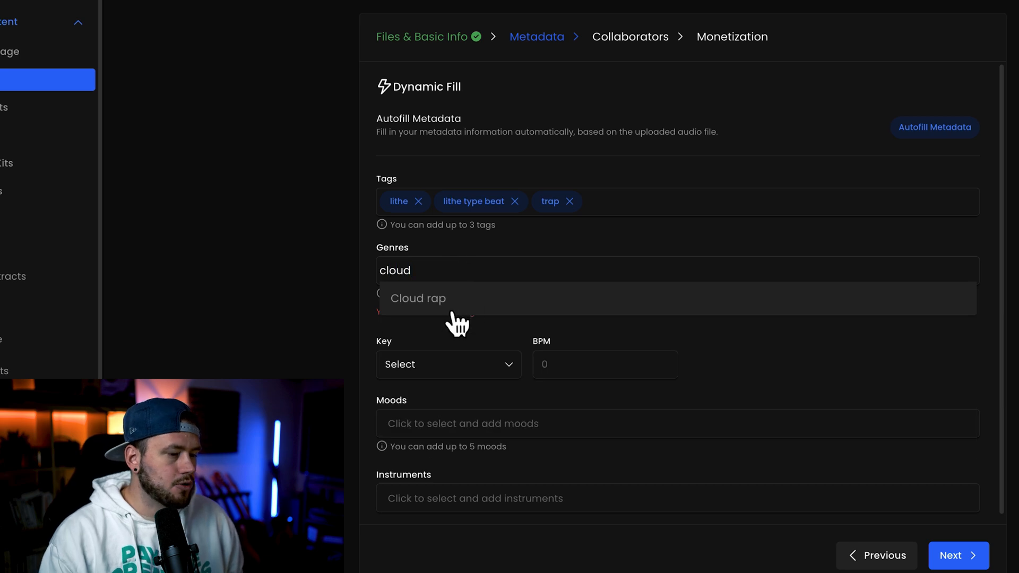
pyautogui.click(450, 306)
pyautogui.write('trap')
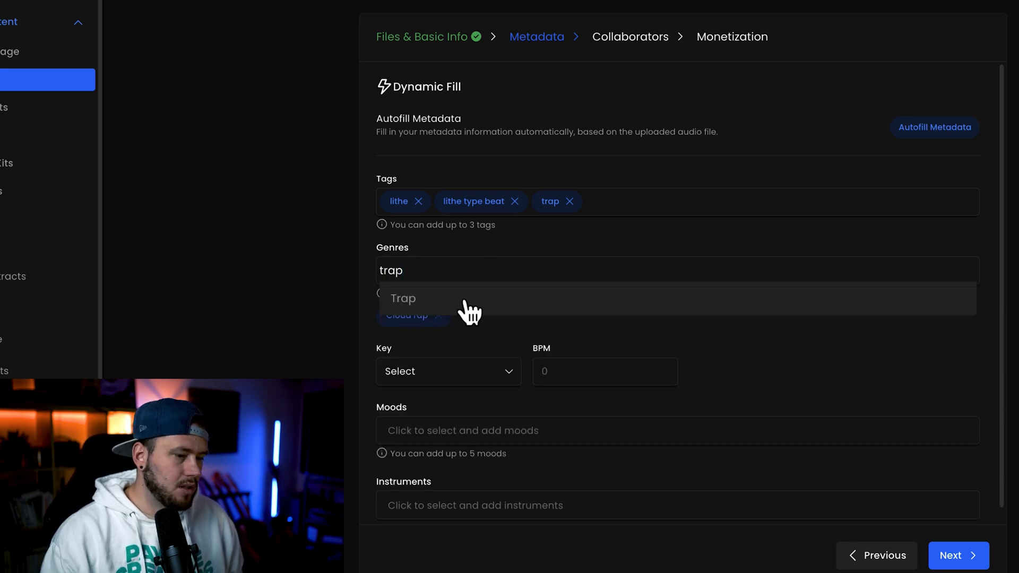
pyautogui.click(465, 301)
pyautogui.write('hip')
pyautogui.click(445, 301)
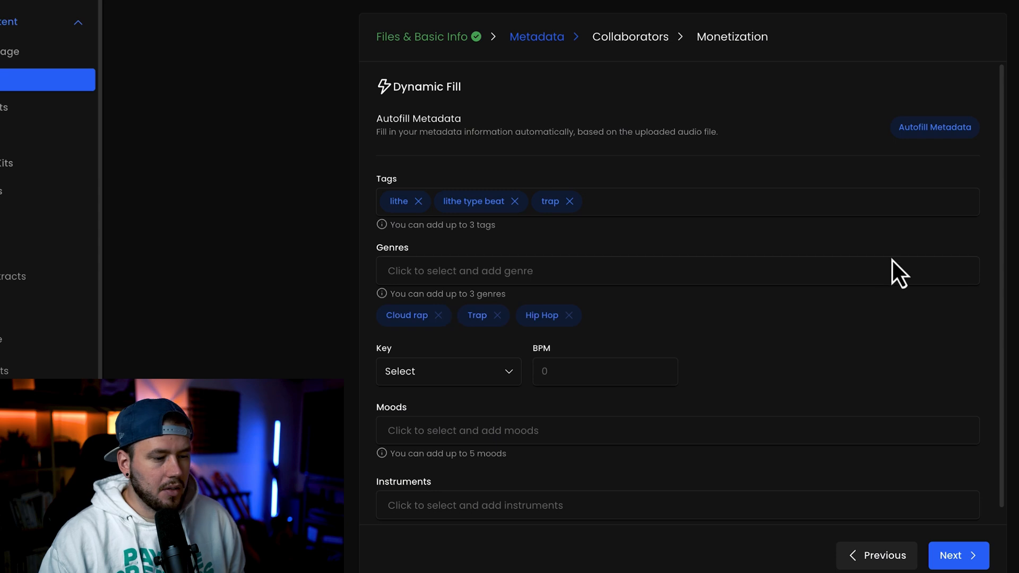
# Step: Set the track's key to Am and its BPM to 92
pyautogui.click(501, 376)
pyautogui.click(474, 406)
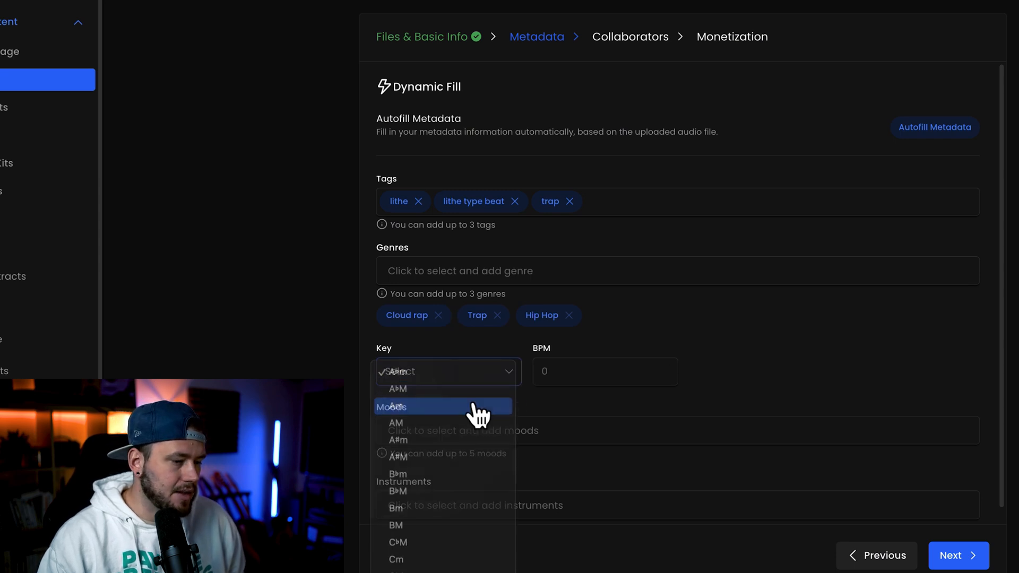
pyautogui.click(594, 371)
pyautogui.write('92')
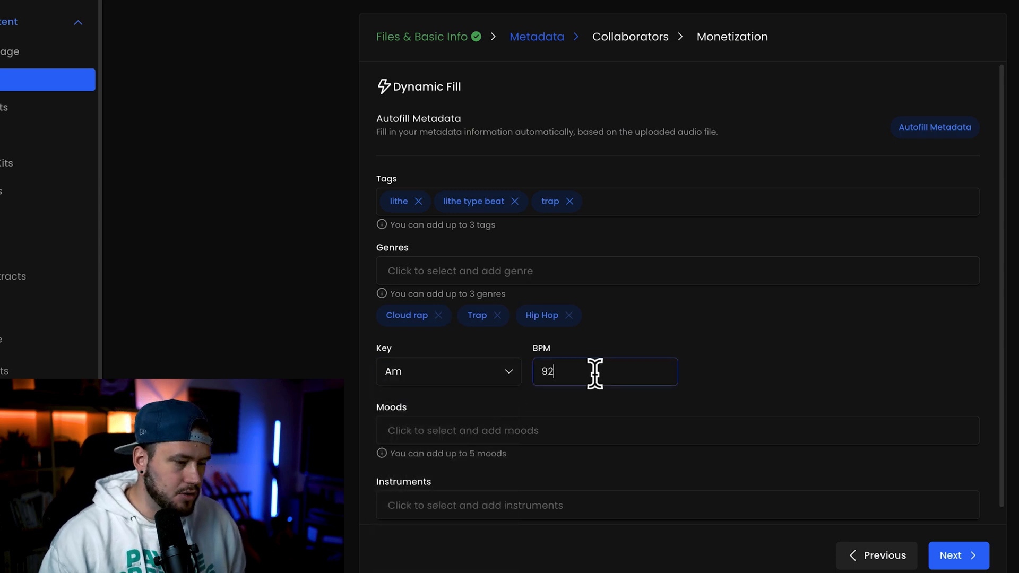
pyautogui.click(914, 360)
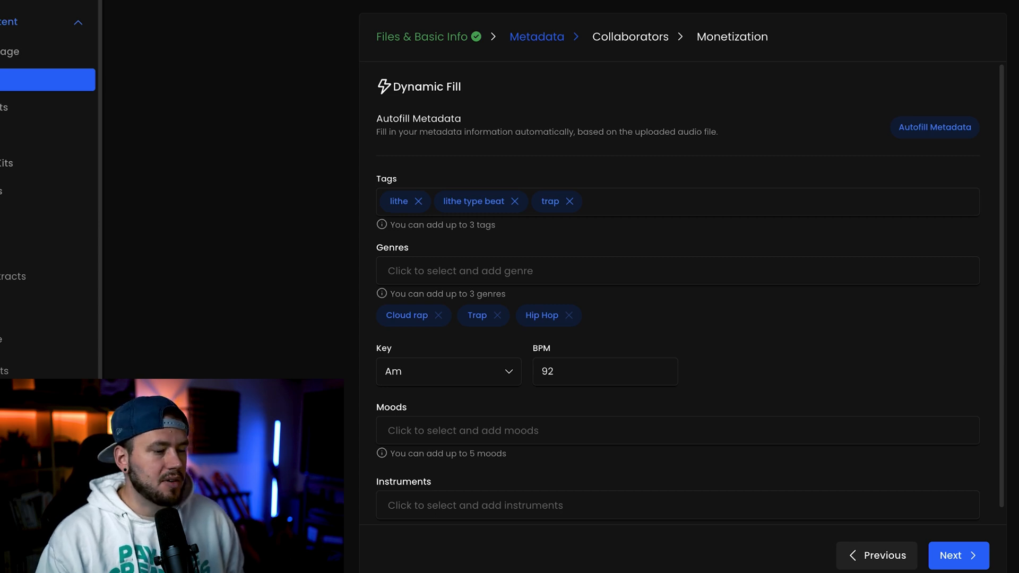
# Step: Add the moods Sad, Depressed, Dark and Bouncy to the track
pyautogui.scroll(-1, 412, 416)
pyautogui.click(458, 413)
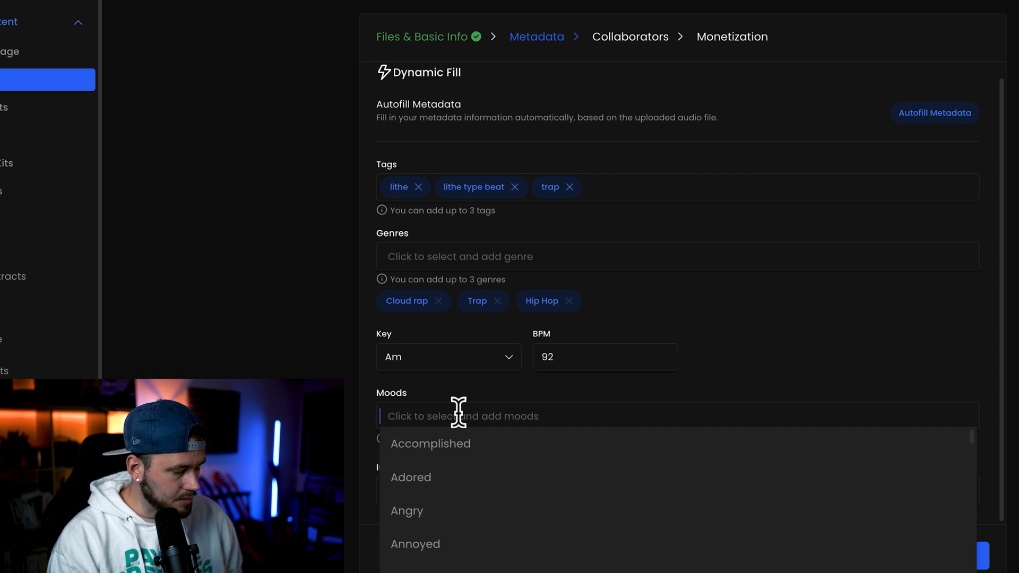
pyautogui.write('sad')
pyautogui.press('BackSpace')
pyautogui.press('BackSpace')
pyautogui.press('BackSpace')
pyautogui.write('de')
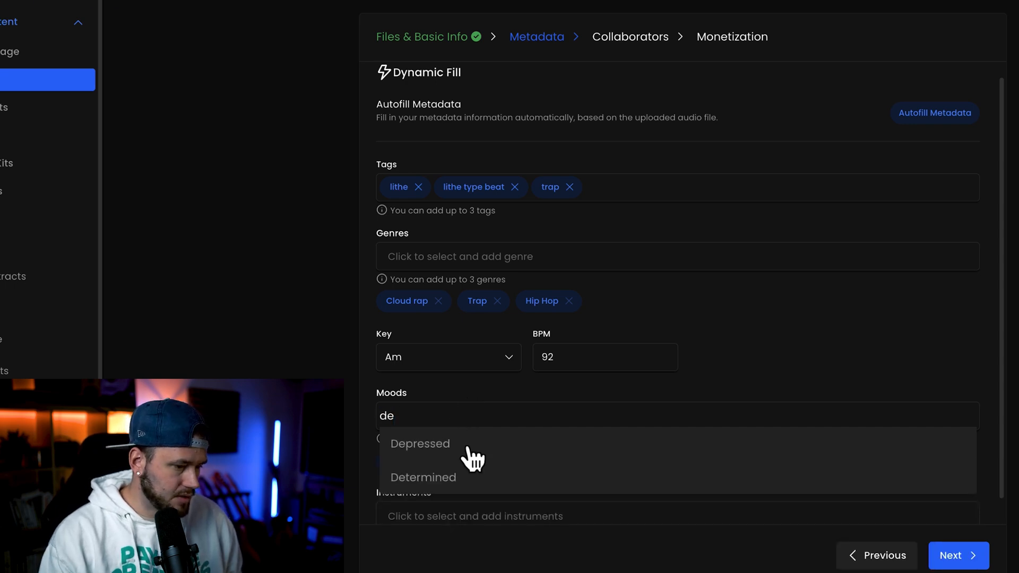
pyautogui.click(467, 446)
pyautogui.write('dar')
pyautogui.click(475, 444)
pyautogui.write('boun')
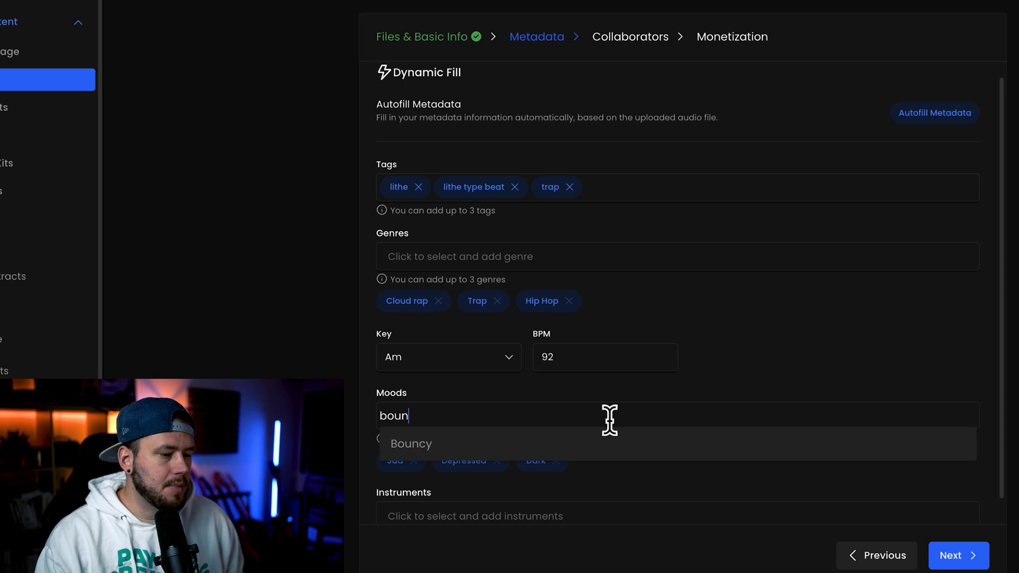
pyautogui.click(596, 441)
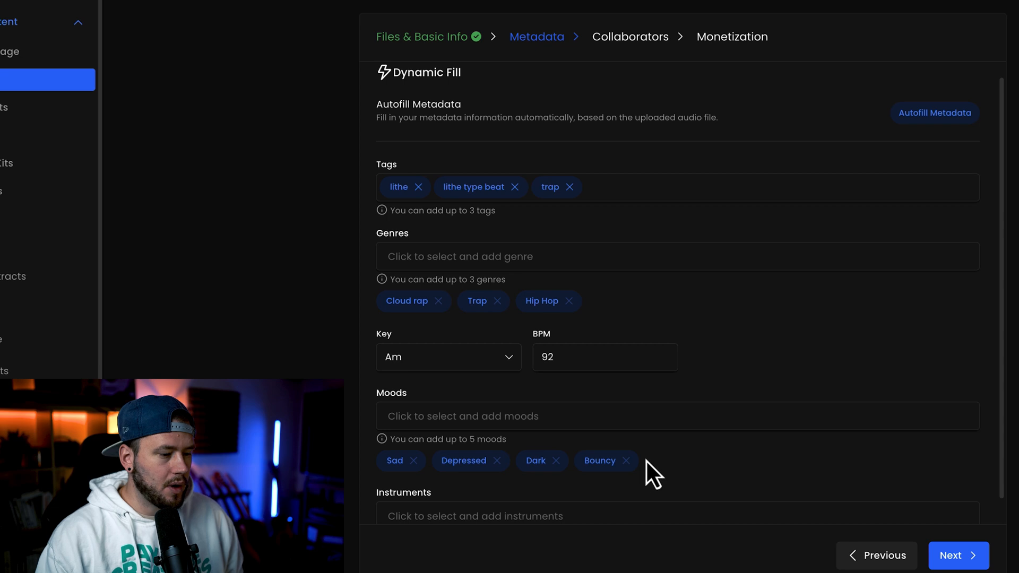
# Step: Add Disappointed as the track's fifth mood
pyautogui.click(656, 419)
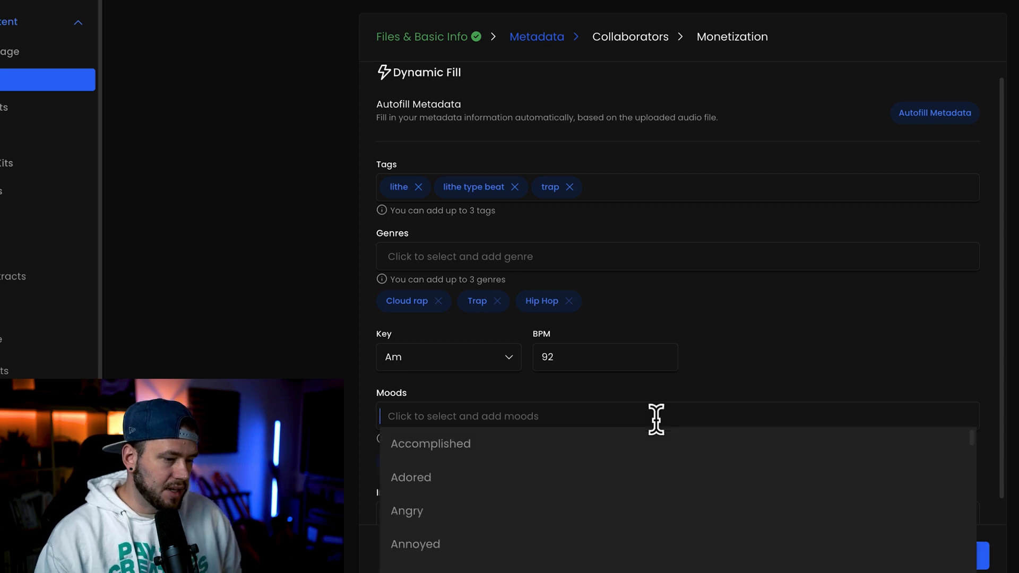
pyautogui.scroll(-1, 633, 475)
pyautogui.scroll(-5, 634, 485)
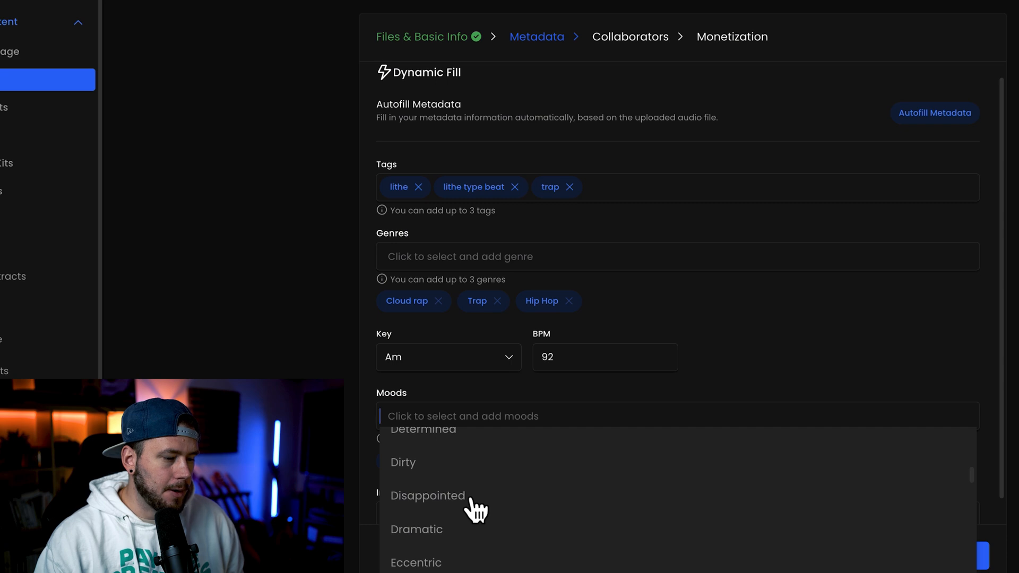
pyautogui.click(471, 497)
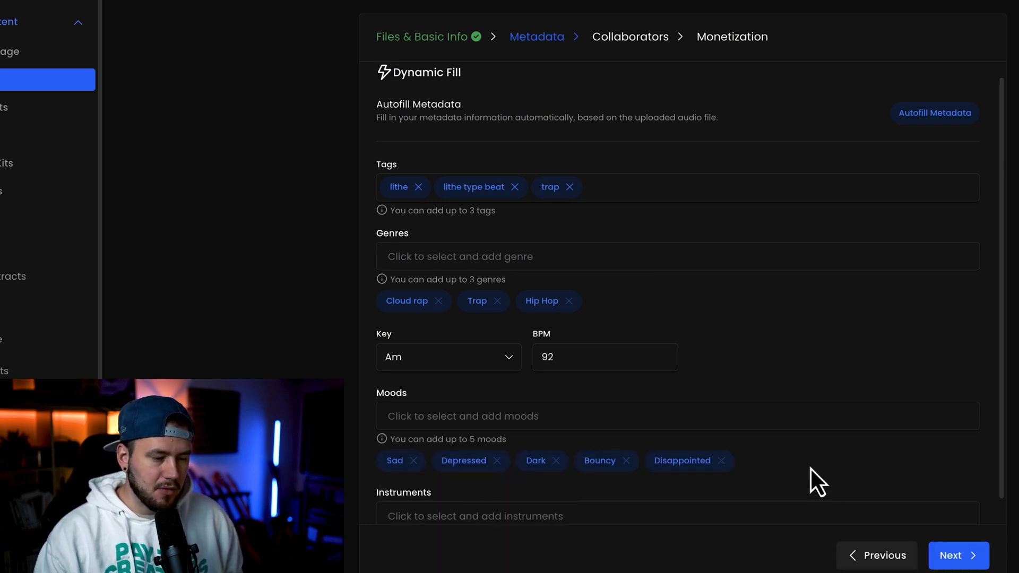
# Step: Add Piano and Percussion as the track's instruments and continue to the Collaborators section
pyautogui.scroll(-1, 810, 468)
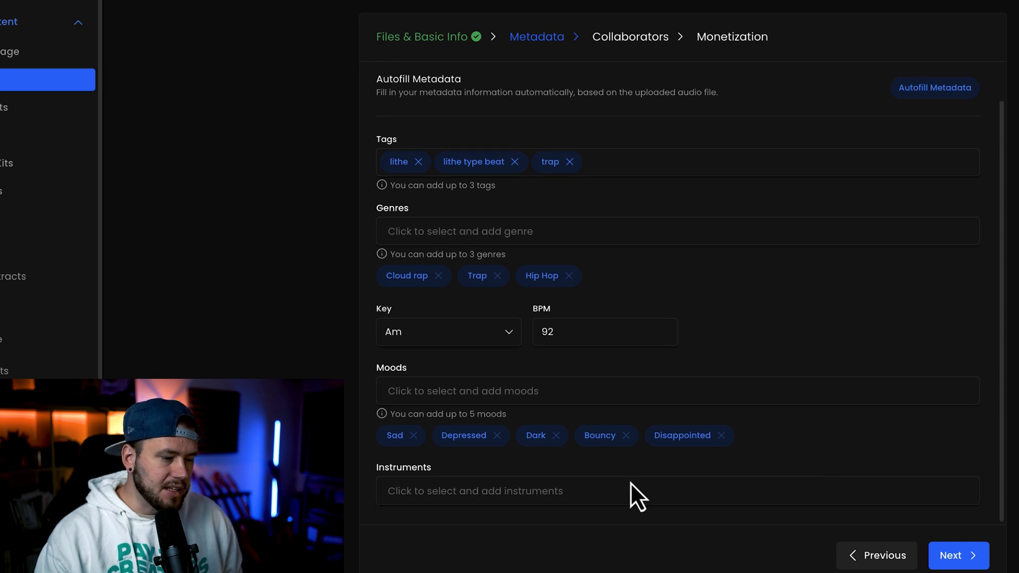
pyautogui.click(473, 488)
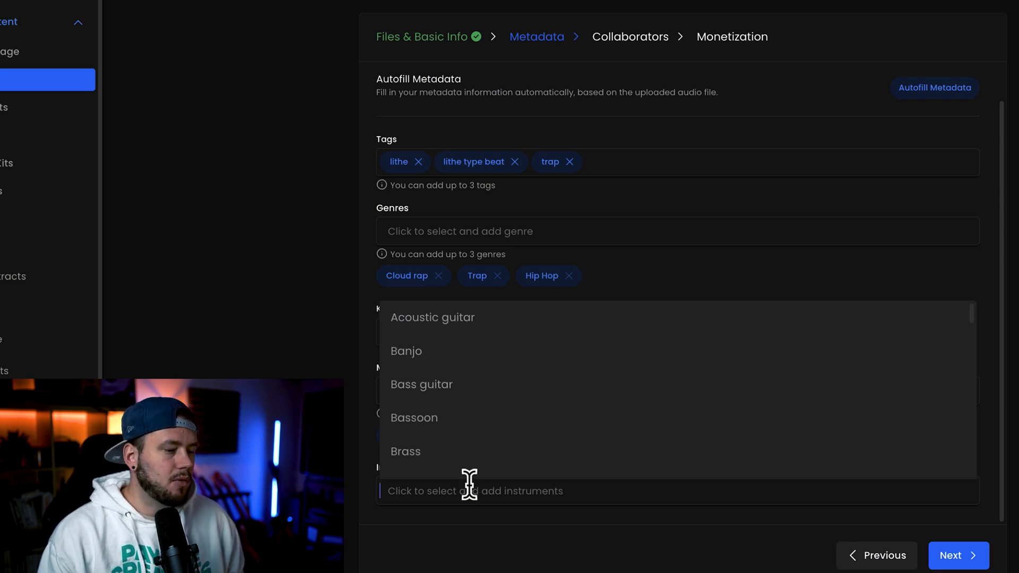
pyautogui.write('pi')
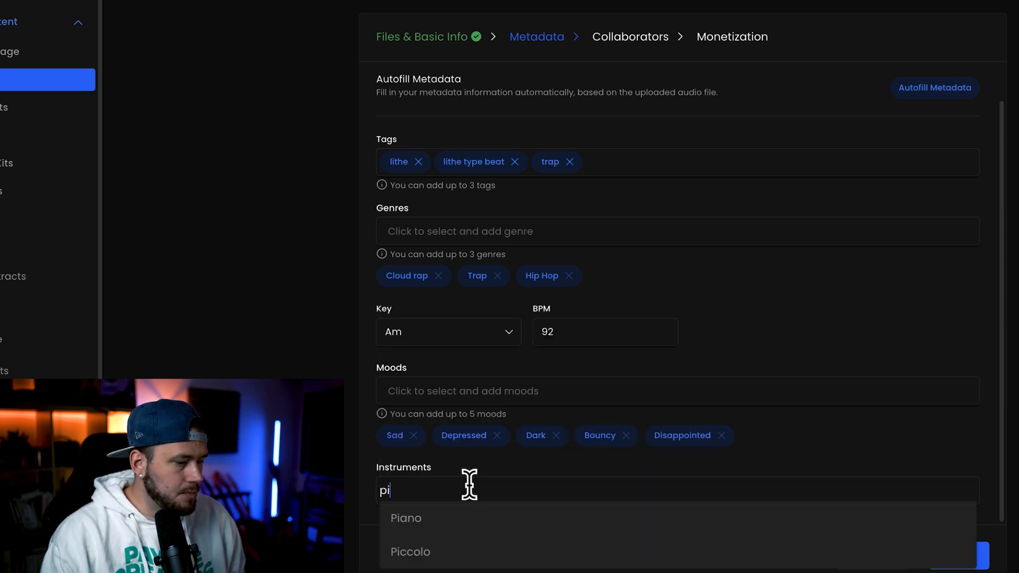
pyautogui.click(432, 517)
pyautogui.click(460, 491)
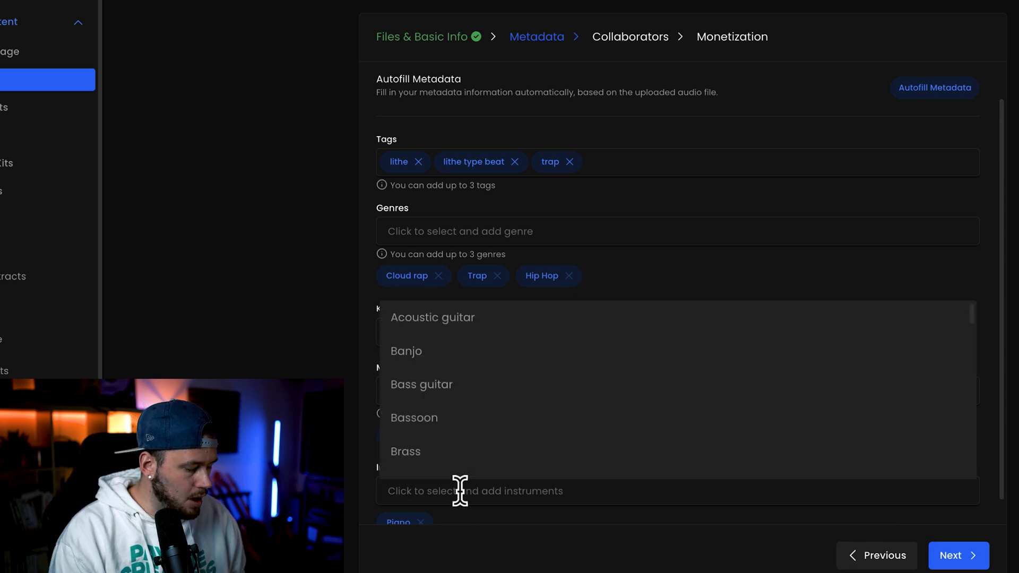
pyautogui.write('perc')
pyautogui.click(439, 540)
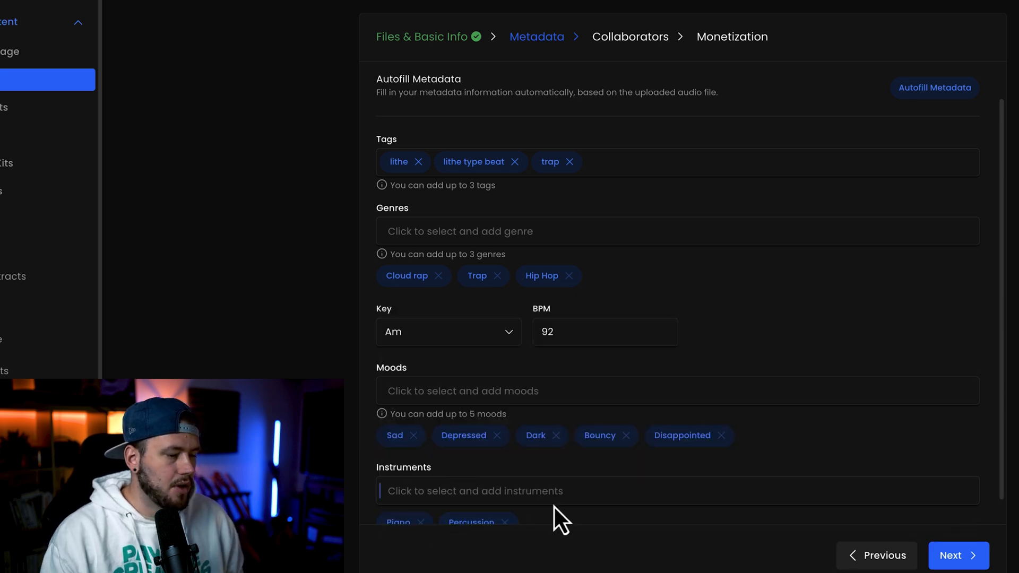
pyautogui.scroll(-1, 755, 495)
pyautogui.scroll(3, 838, 348)
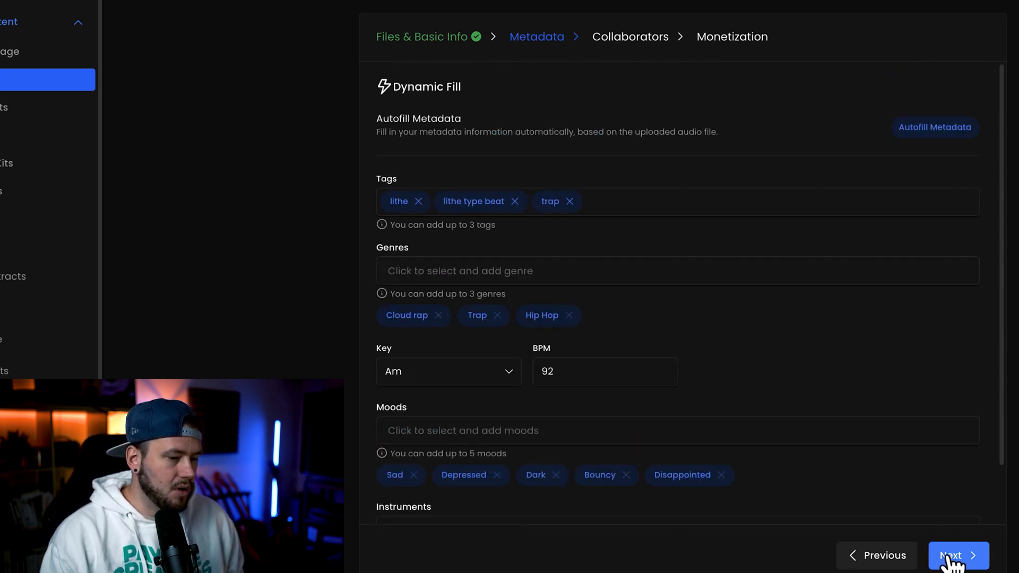
pyautogui.click(951, 556)
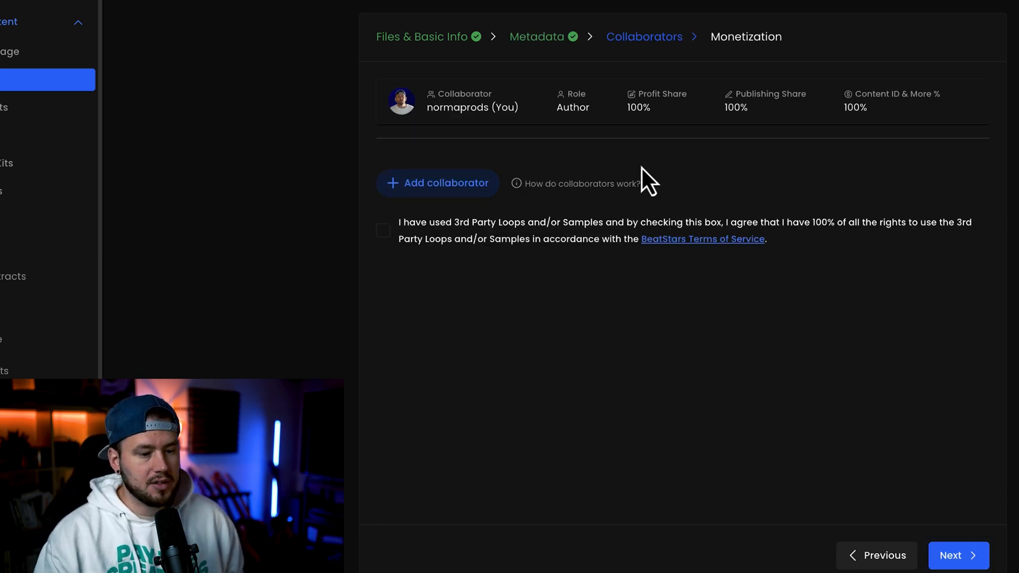
# Step: Add MY JAM BEATS as a collaborator on the track with the role Producer
pyautogui.click(454, 190)
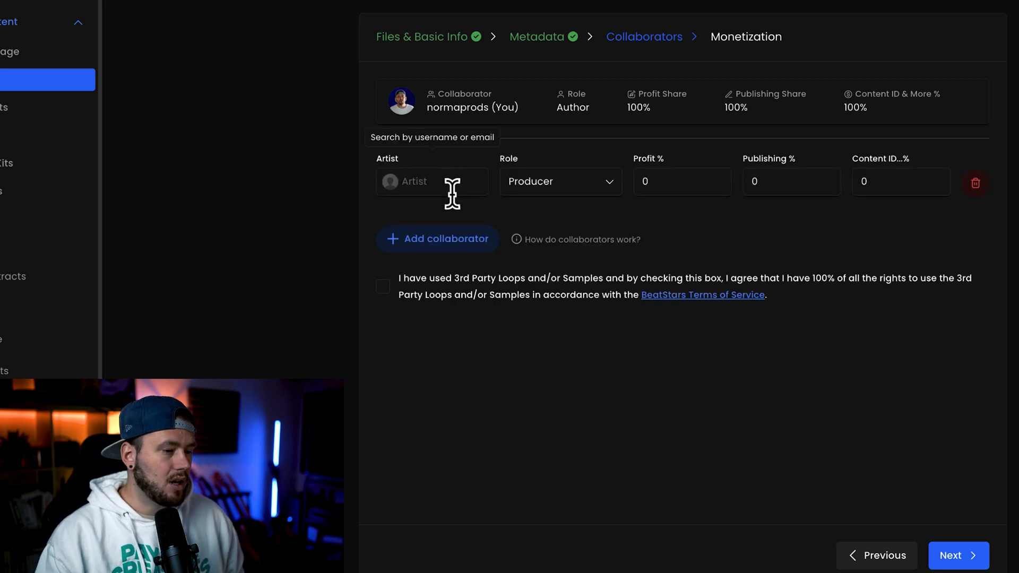
pyautogui.write('myjam')
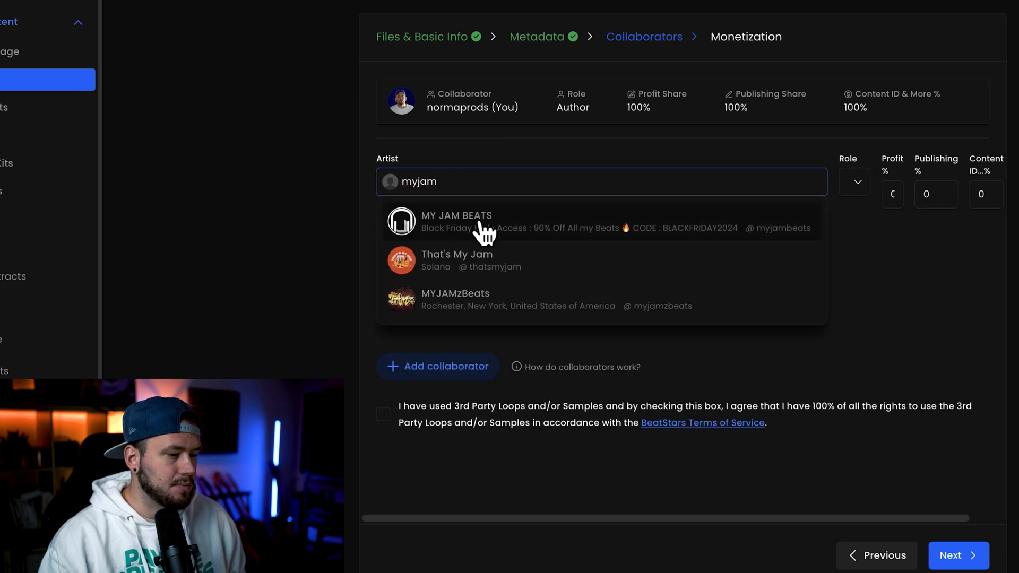
pyautogui.click(483, 228)
pyautogui.click(582, 191)
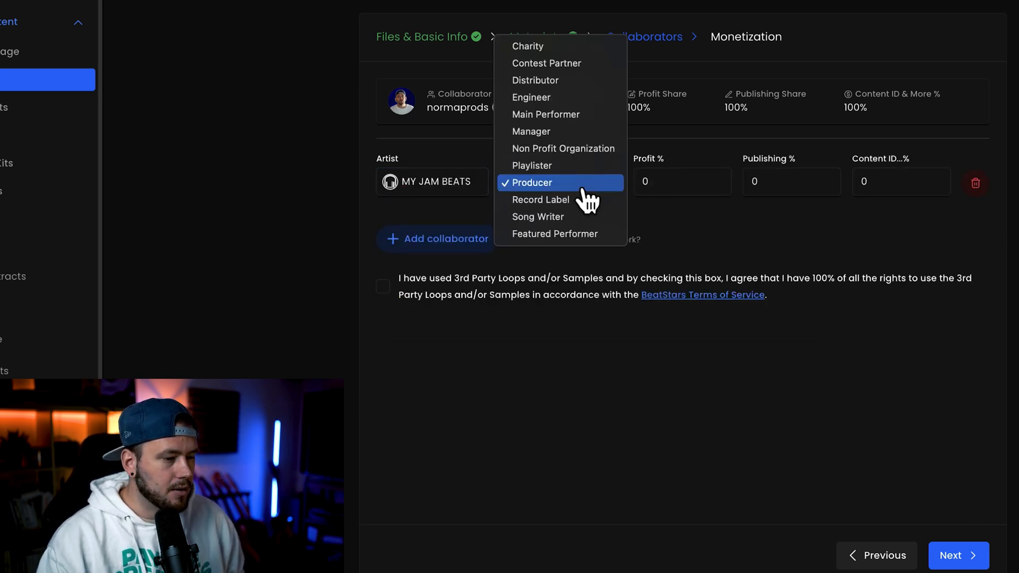
pyautogui.click(562, 191)
# Step: Set the collaborator's profit, publishing and Content ID shares to 50% each, keeping the Producer role
pyautogui.click(665, 192)
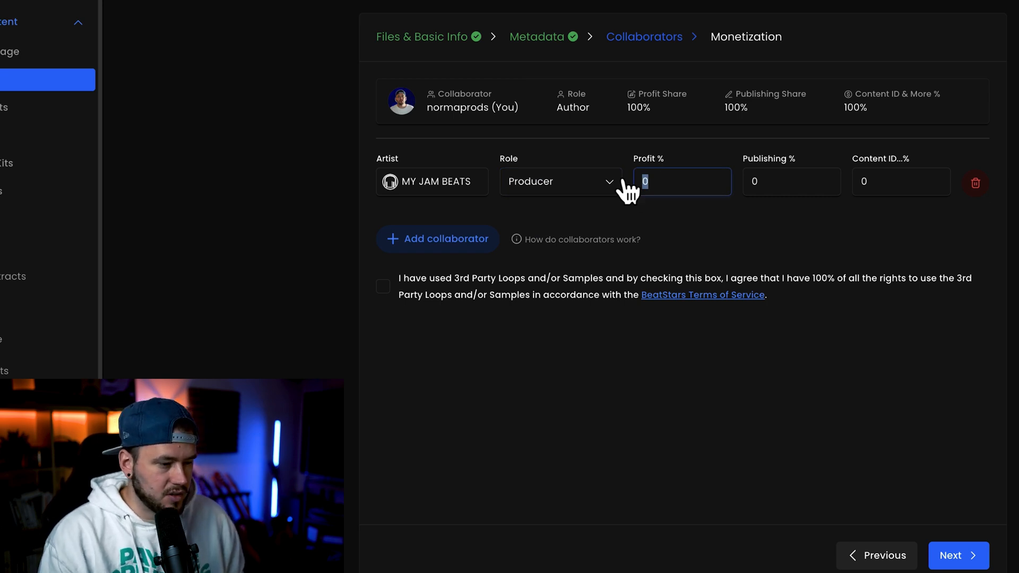
pyautogui.write('50')
pyautogui.press('Tab')
pyautogui.write('50')
pyautogui.press('Tab')
pyautogui.write('50')
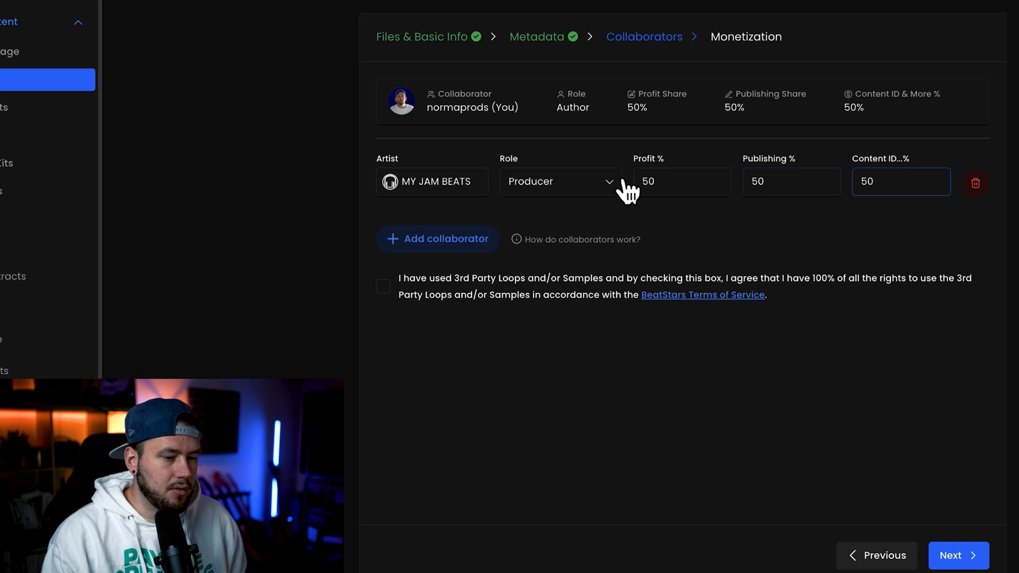
pyautogui.click(619, 456)
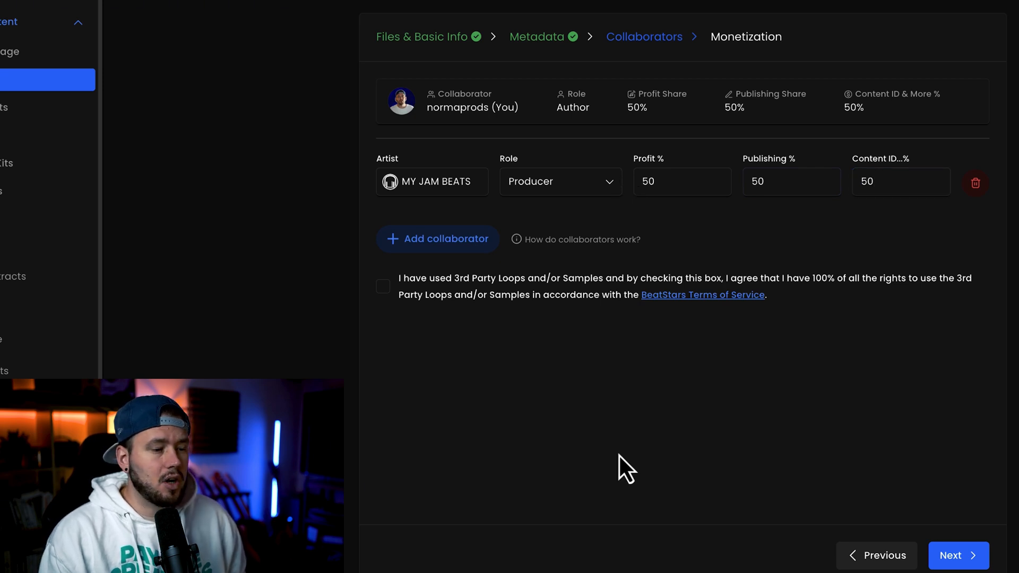
pyautogui.click(608, 200)
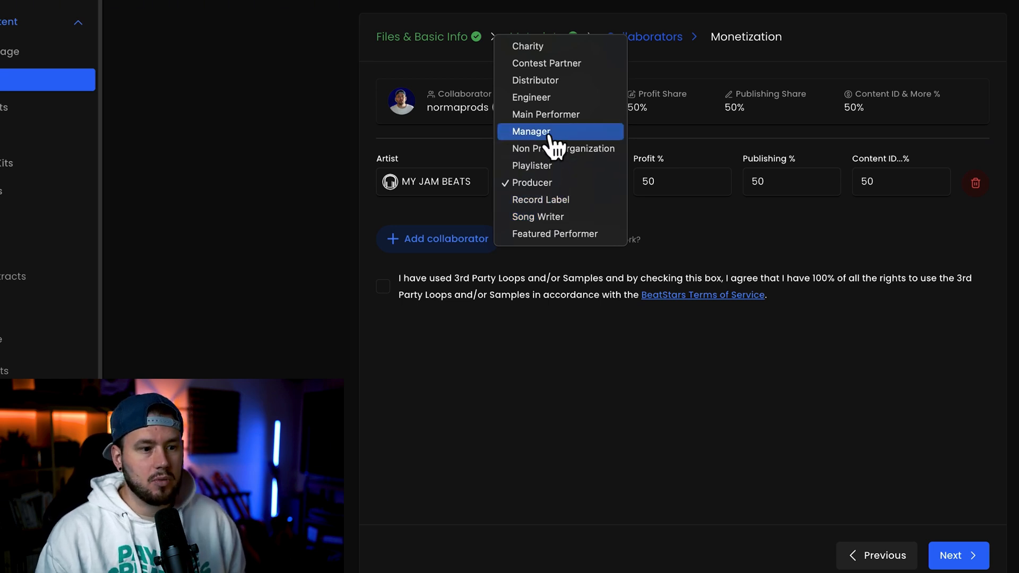
pyautogui.click(593, 185)
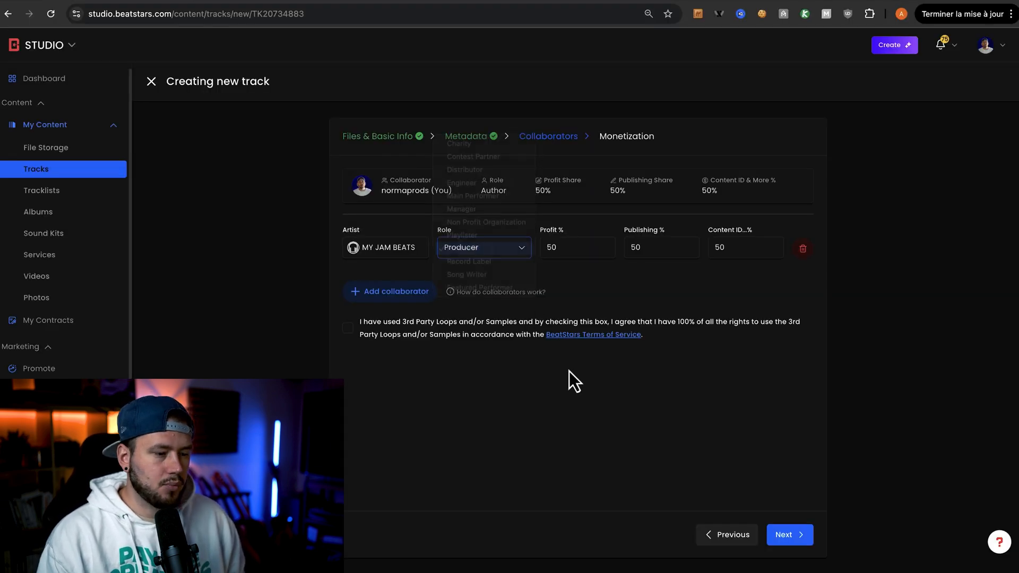
# Step: Continue to the Monetization section and expand the full list of non-exclusive licenses to review the pricing and download options
pyautogui.click(800, 537)
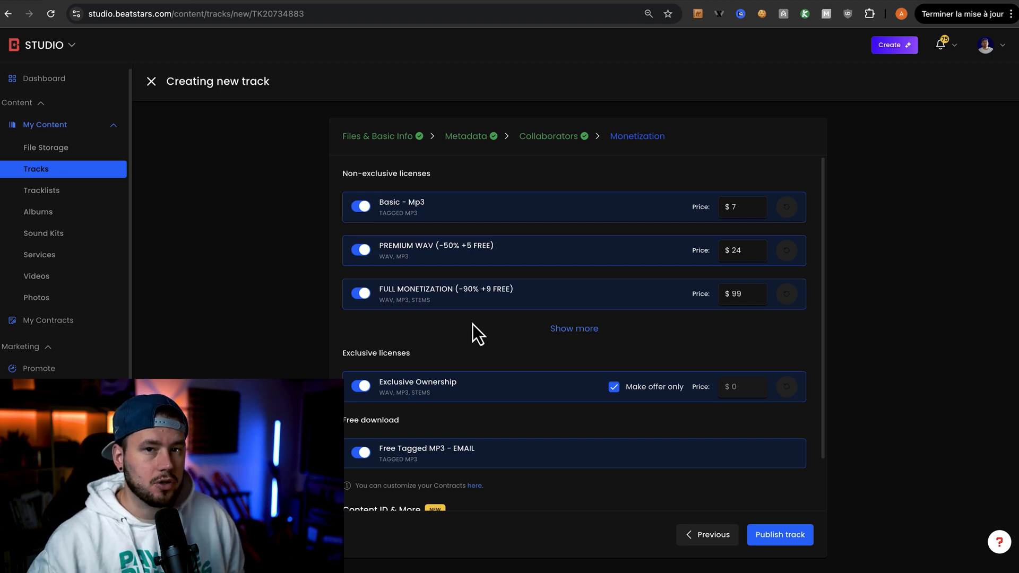
pyautogui.click(556, 331)
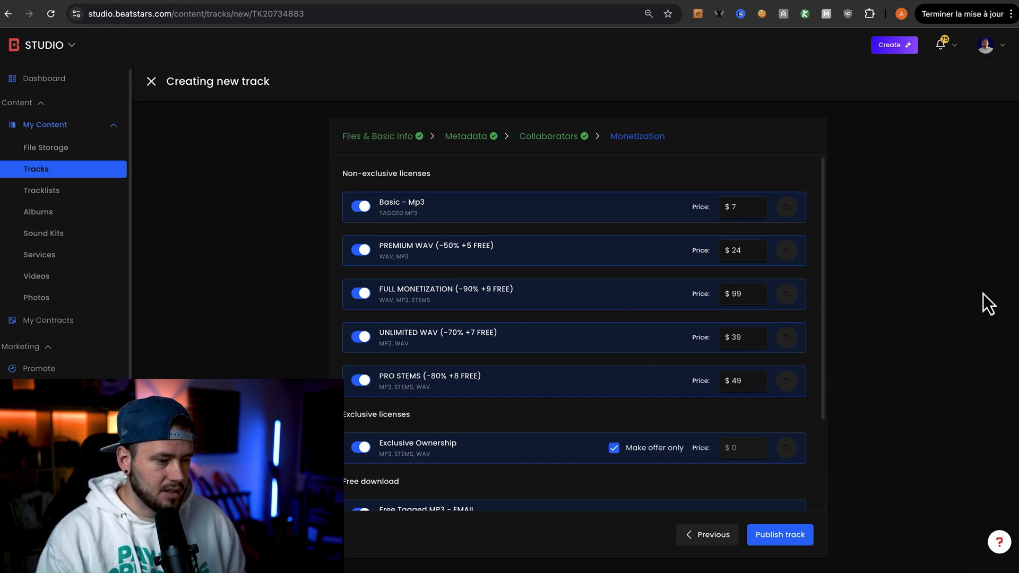
pyautogui.scroll(-3, 723, 335)
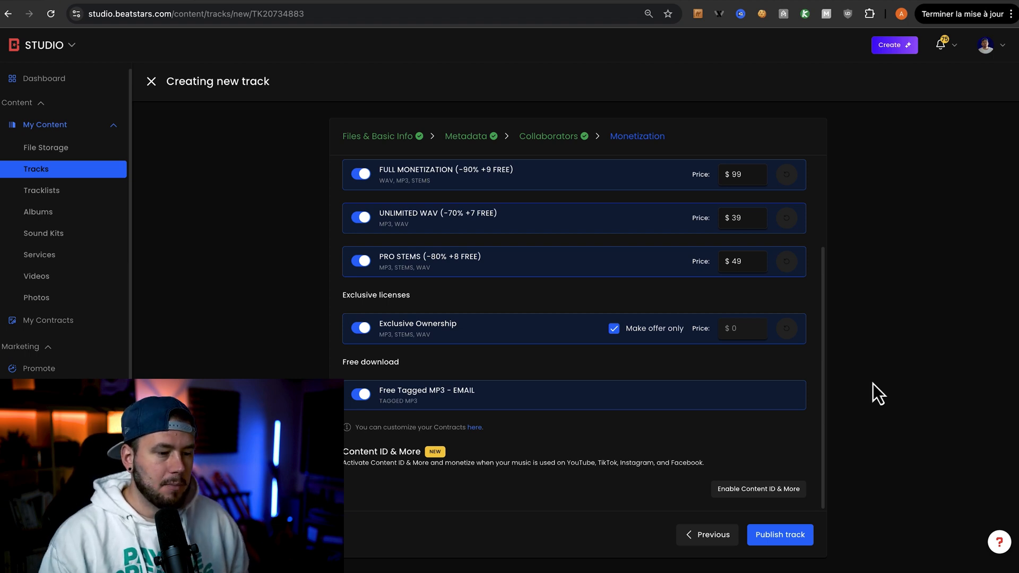
# Step: Review the track's files and basic info, metadata and collaborator shares before publishing
pyautogui.click(406, 151)
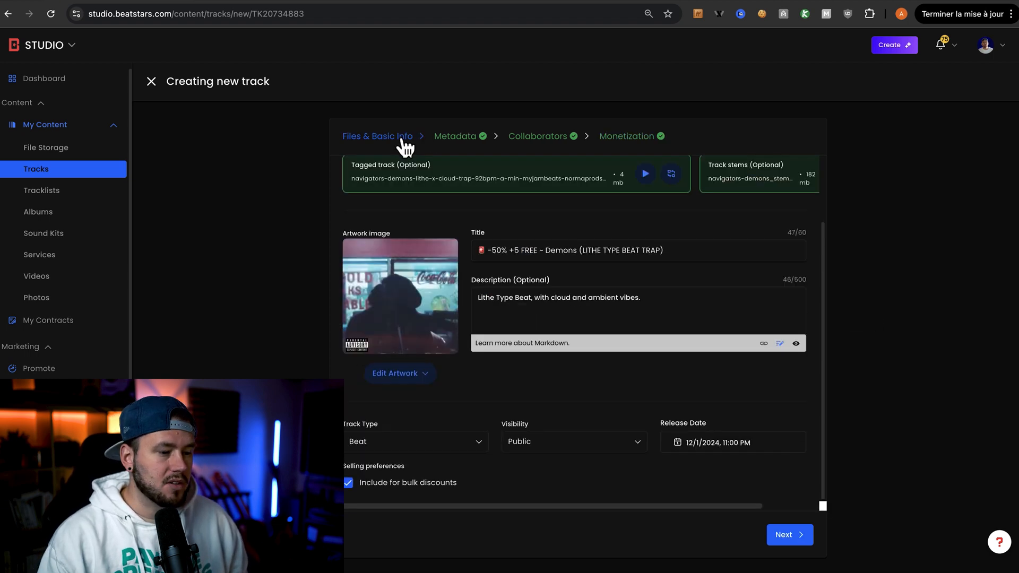
pyautogui.scroll(3, 541, 323)
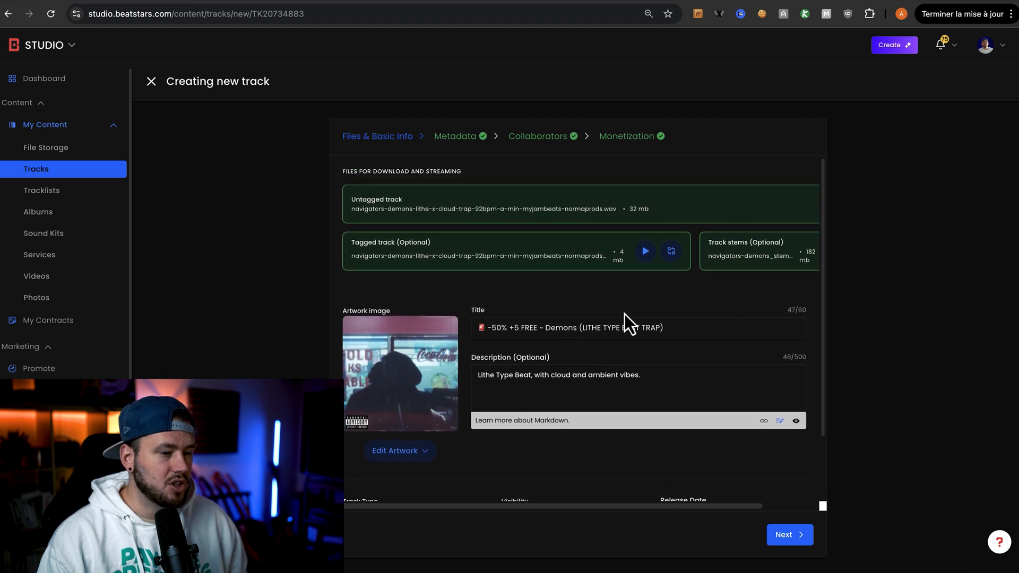
pyautogui.scroll(-3, 732, 346)
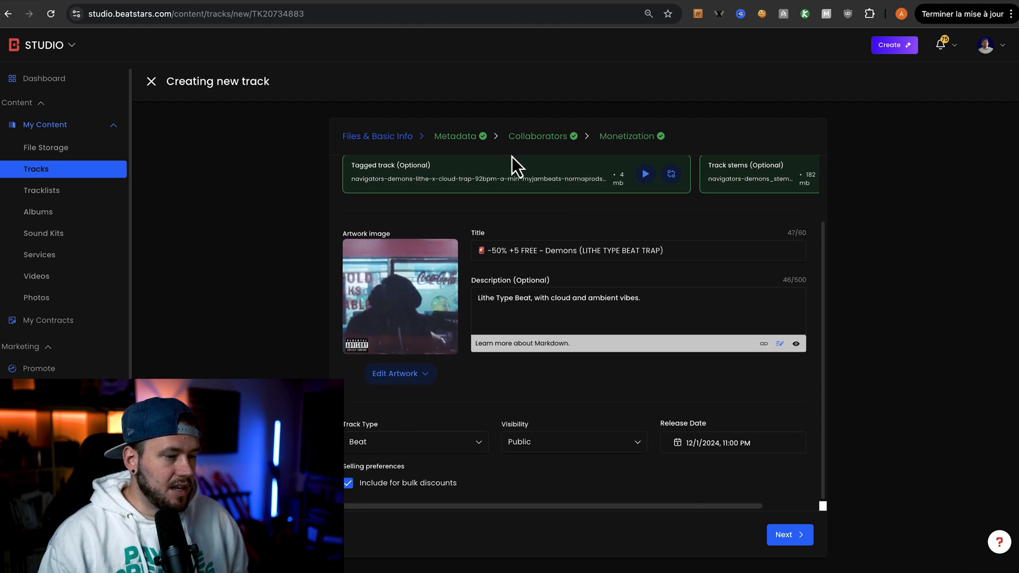
pyautogui.click(459, 139)
pyautogui.click(543, 140)
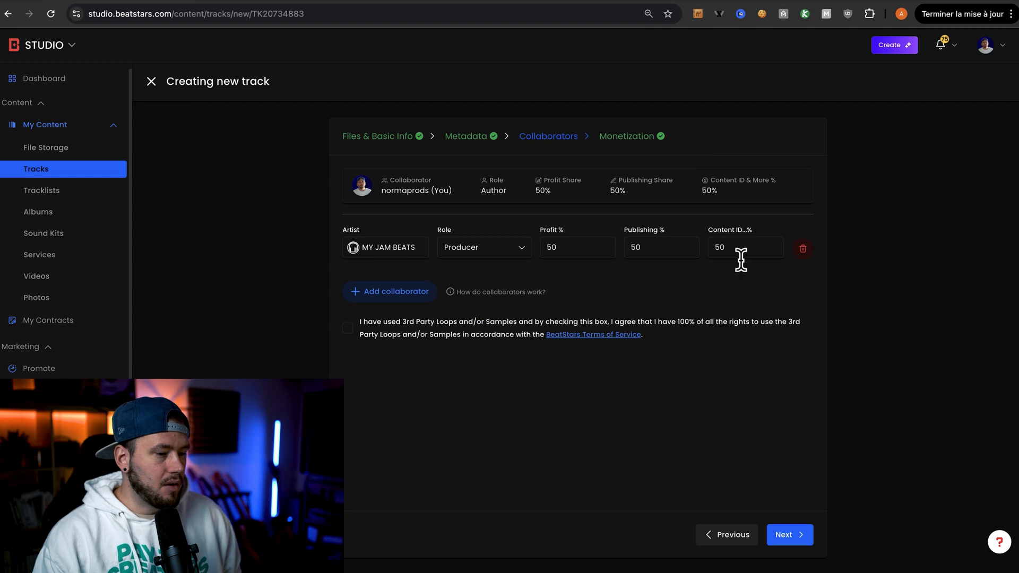
# Step: Return to the Monetization section and publish the track
pyautogui.click(634, 138)
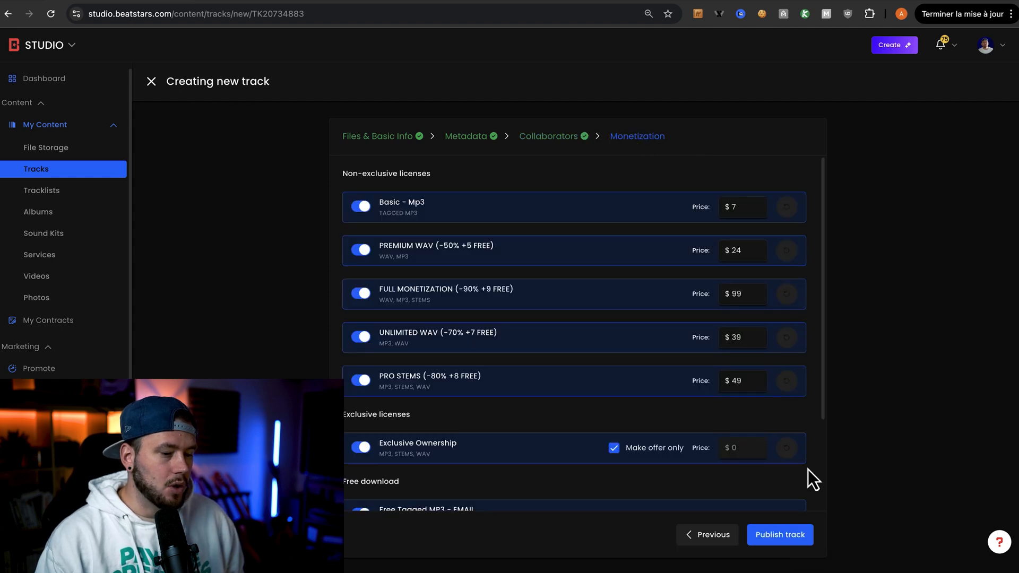
pyautogui.click(791, 536)
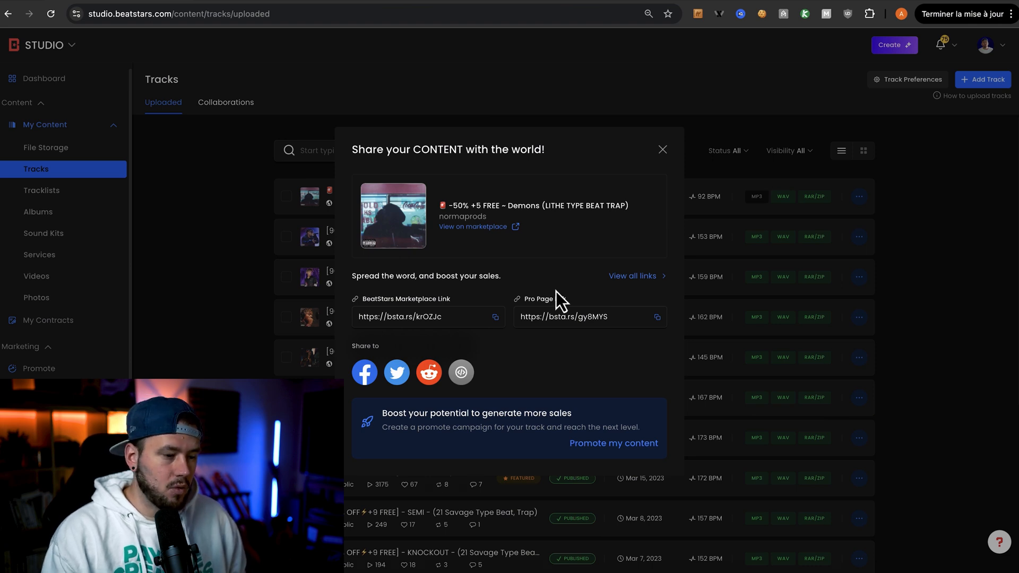
# Step: Copy the new track's Pro Page link and close the sharing dialog
pyautogui.click(630, 345)
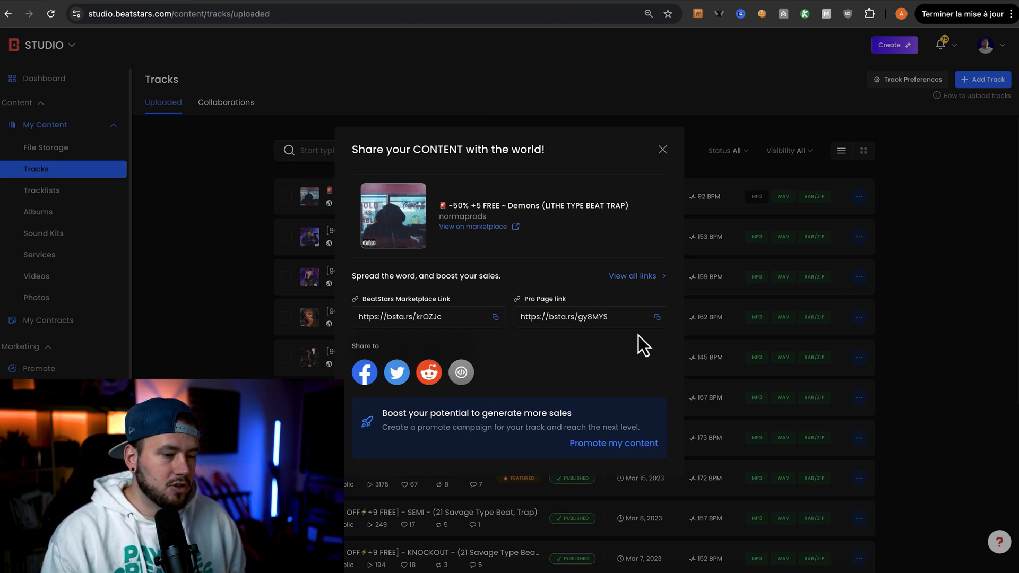
pyautogui.click(657, 318)
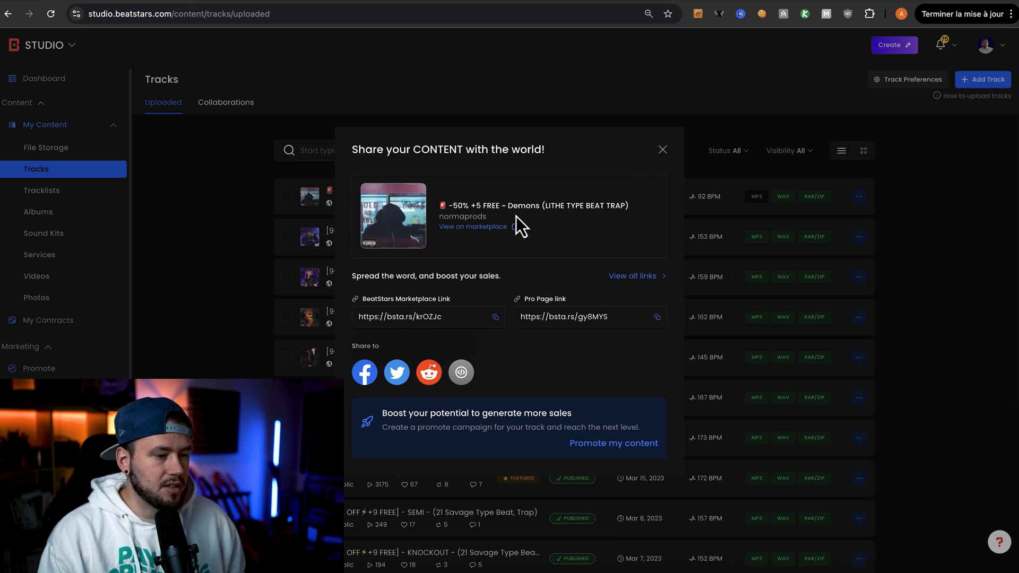
pyautogui.click(662, 150)
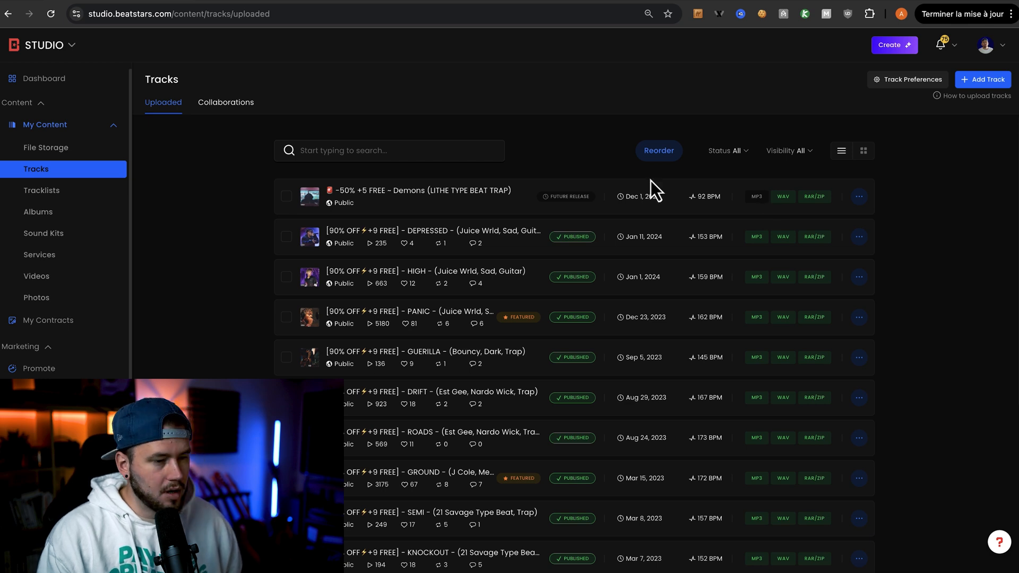
# Step: Refresh the uploaded tracks list and play the new Demons (LITHE TYPE BEAT TRAP) track
pyautogui.press('super+r')
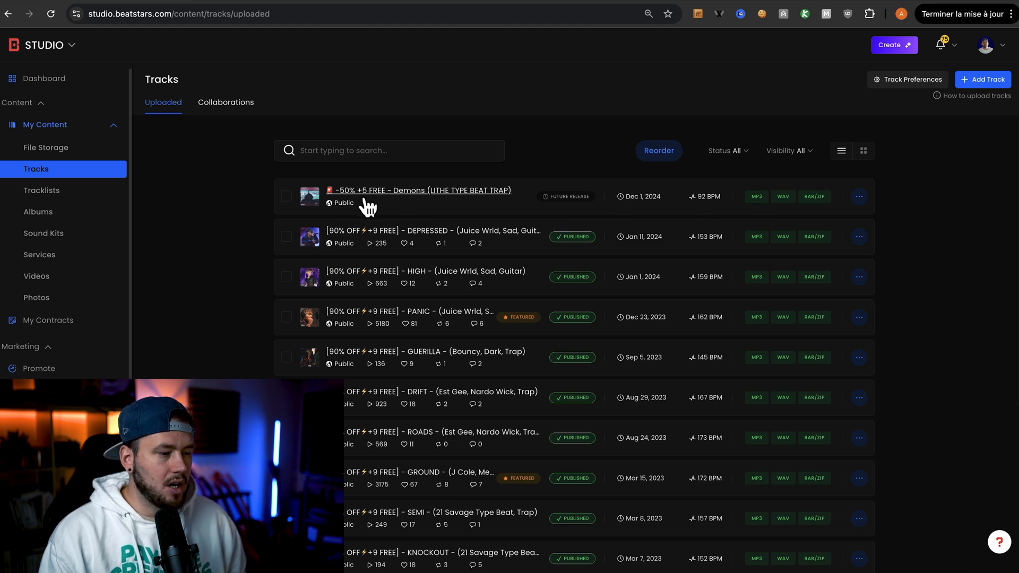
pyautogui.click(312, 200)
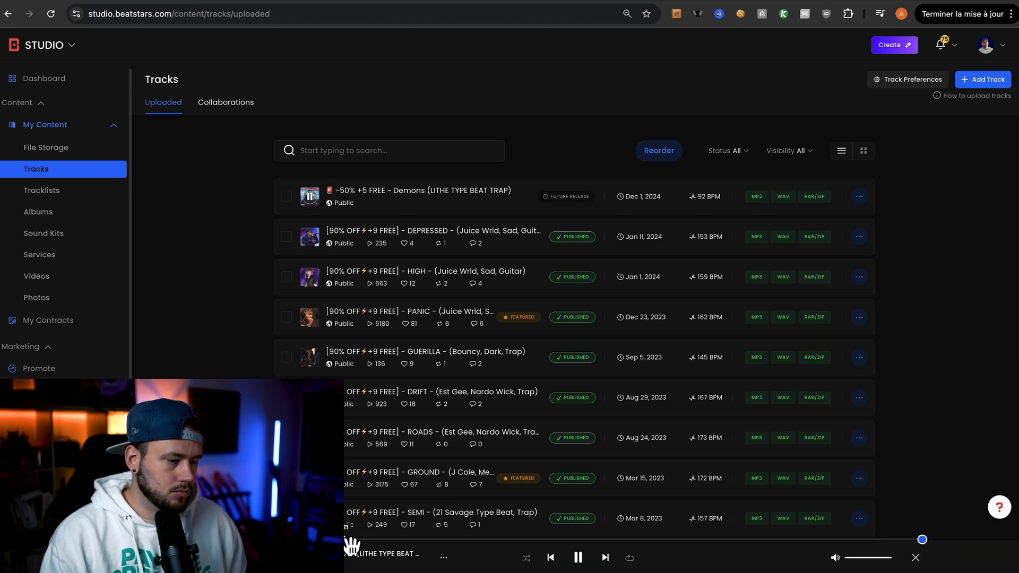